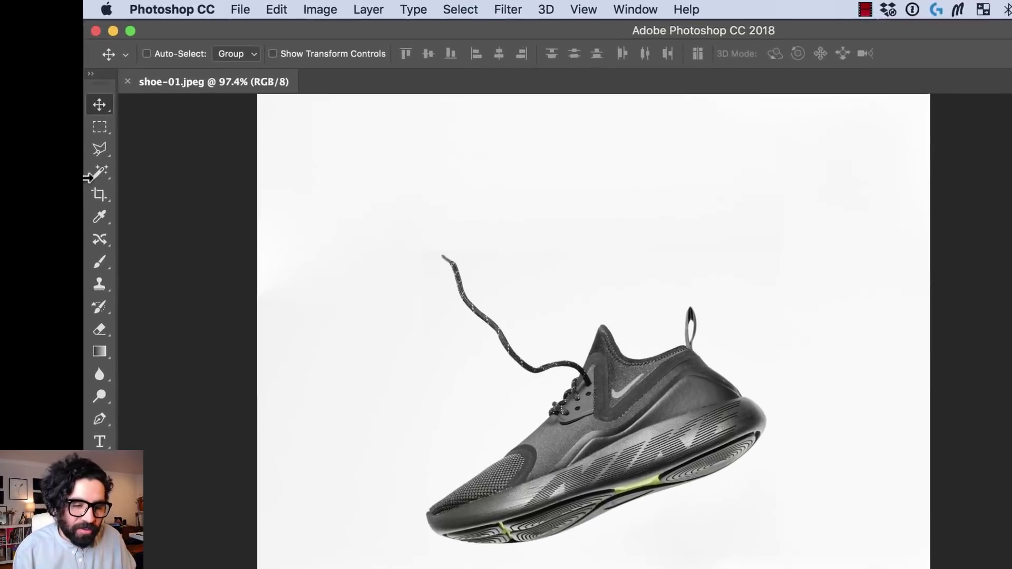
Select the white background around the shoe with the Magic Wand tool.
click(102, 173)
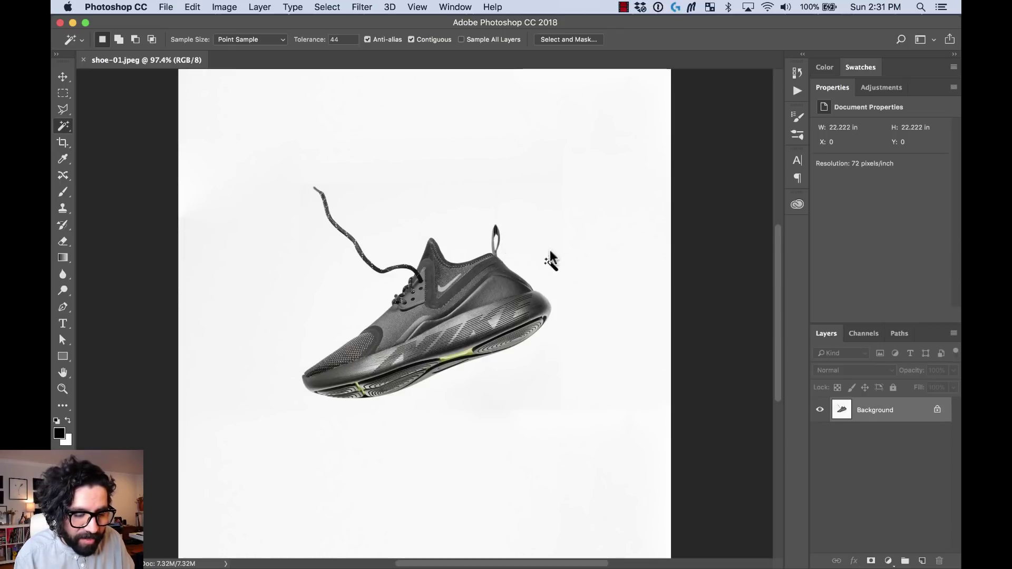
click(403, 161)
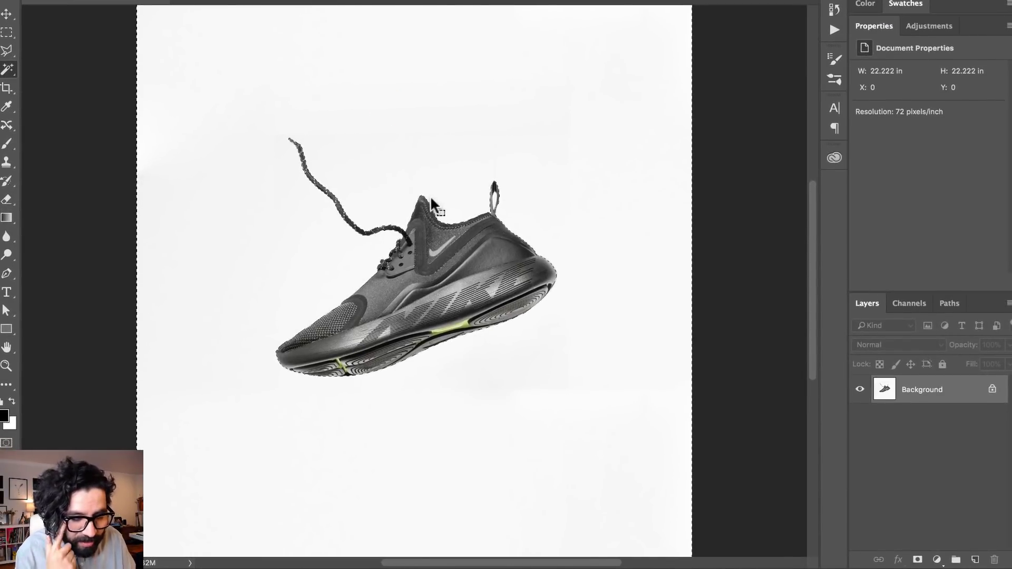
key(ctrl+plus)
key(ctrl+plus)
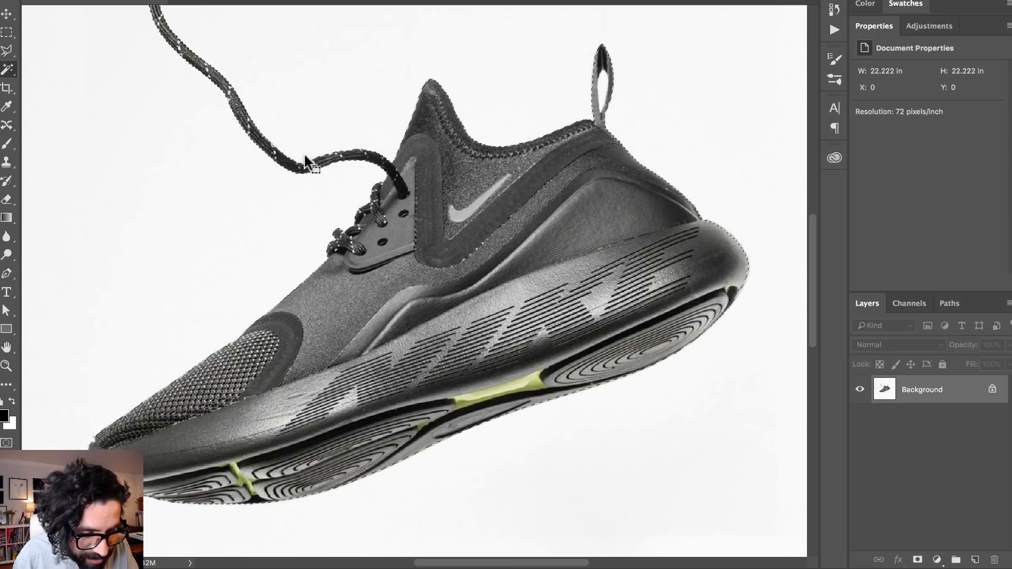
key(ctrl+0)
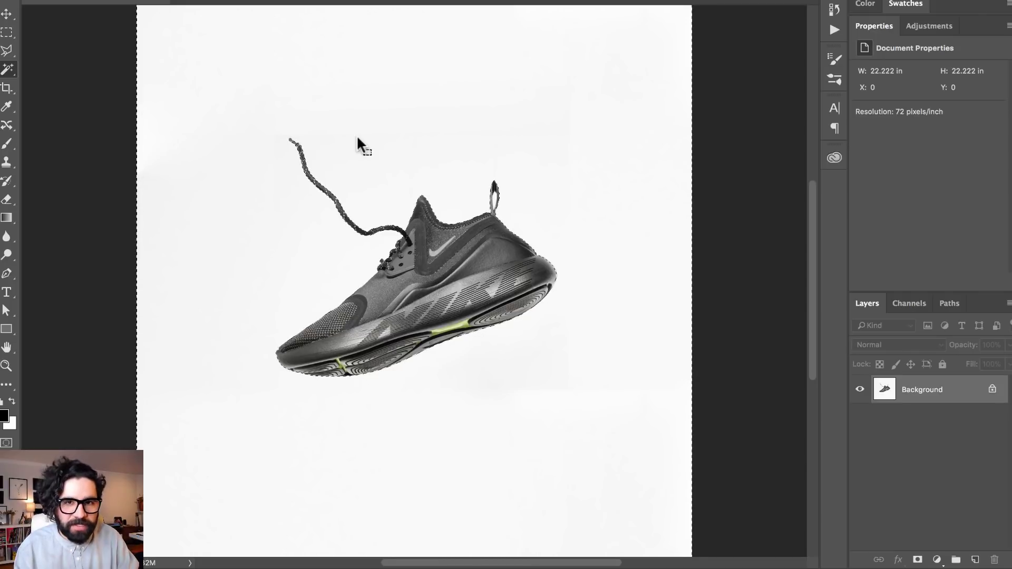
Add the white area inside the shoe's heel loop to the background selection.
scroll(631, 121, up, 5)
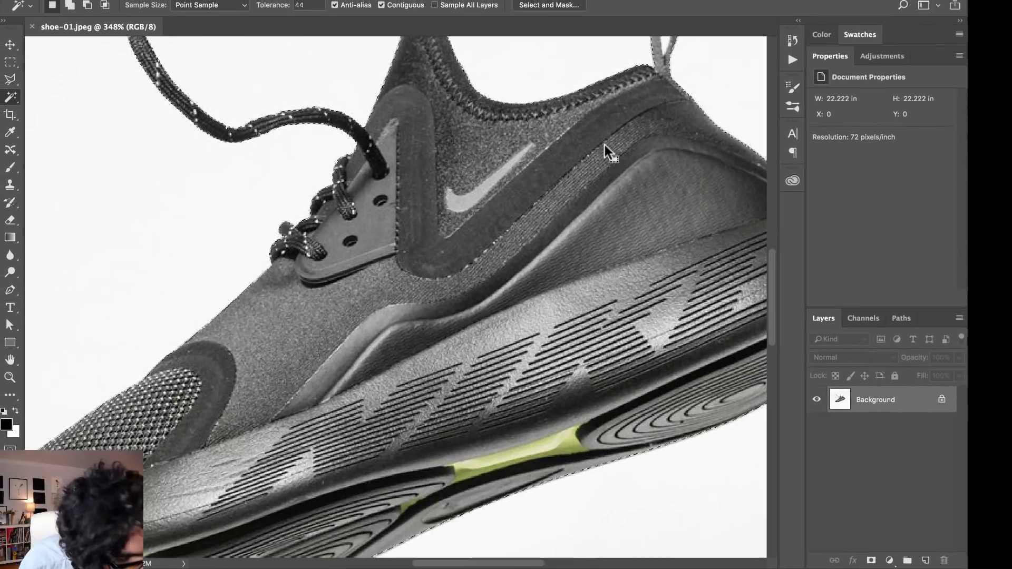
scroll(635, 119, up, 3)
scroll(635, 119, right, 3)
scroll(601, 149, right, 2)
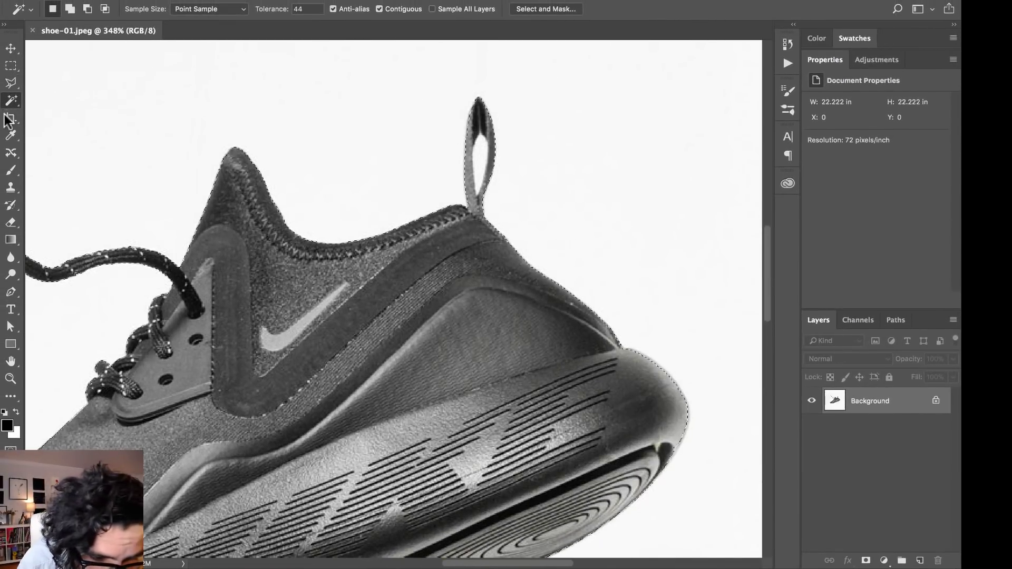
shift+click(483, 154)
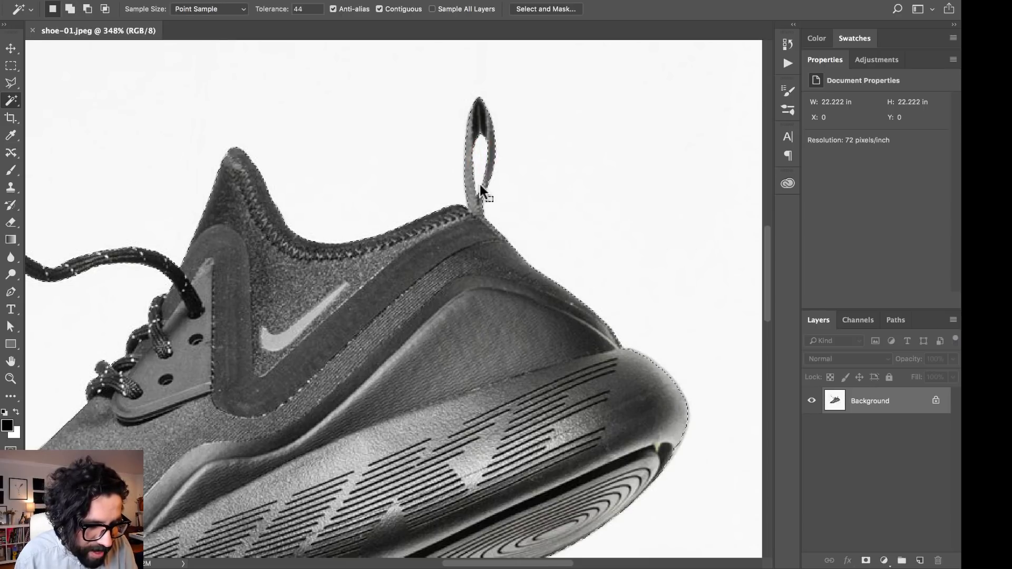
key(ctrl+d)
key(ctrl+minus)
scroll(479, 182, down, 1)
click(388, 163)
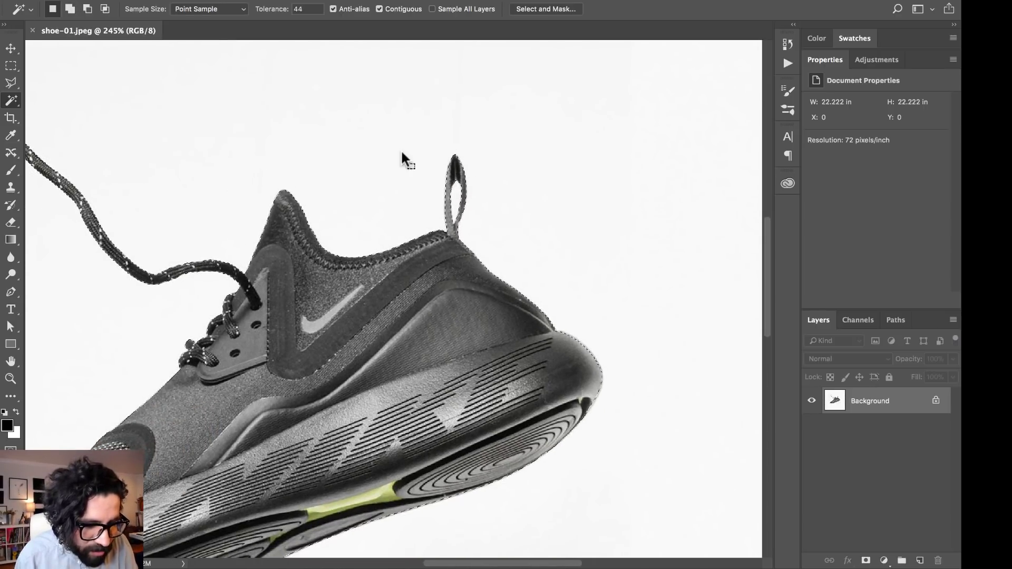
key(ctrl+0)
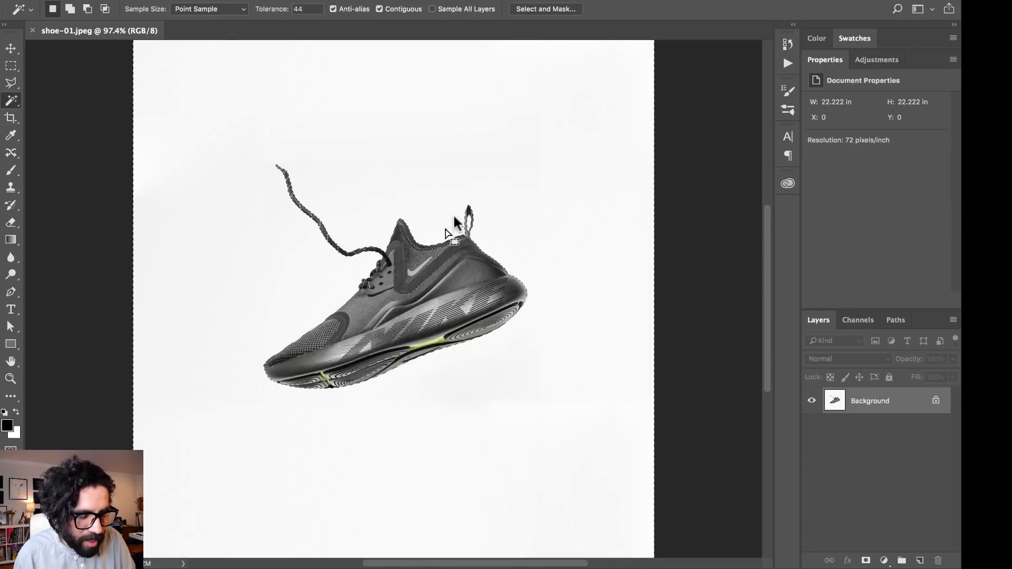
Copy the selected backdrop into a new document with its Background layer hidden, and discard that document.
key(ctrl+c)
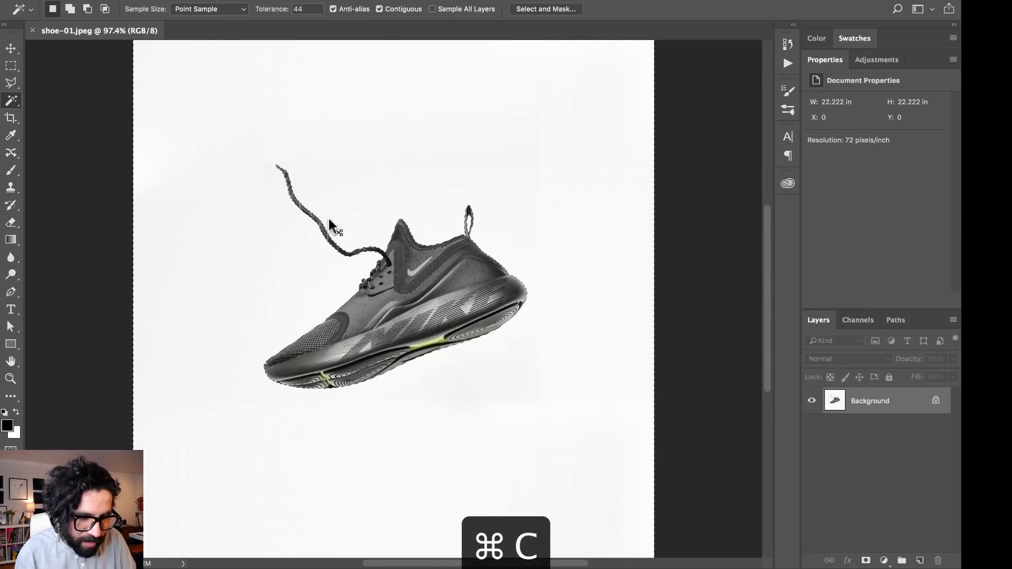
key(ctrl+n)
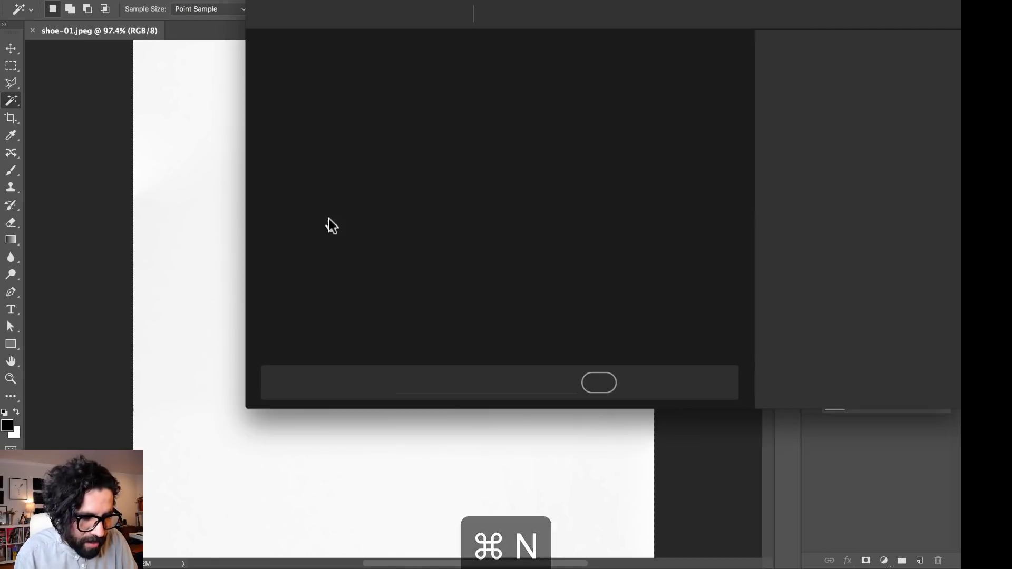
key(Return)
key(ctrl+v)
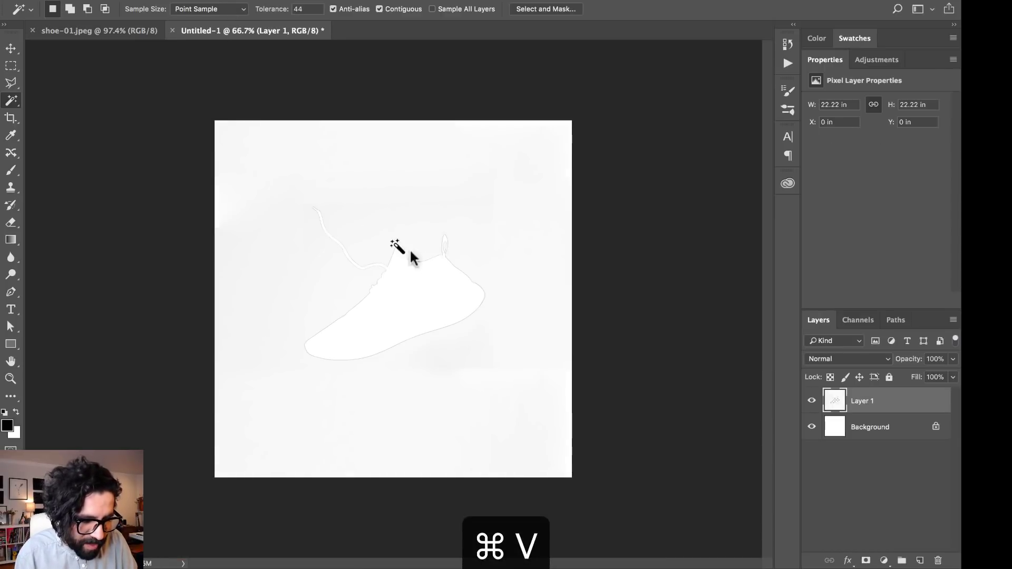
key(v)
click(812, 426)
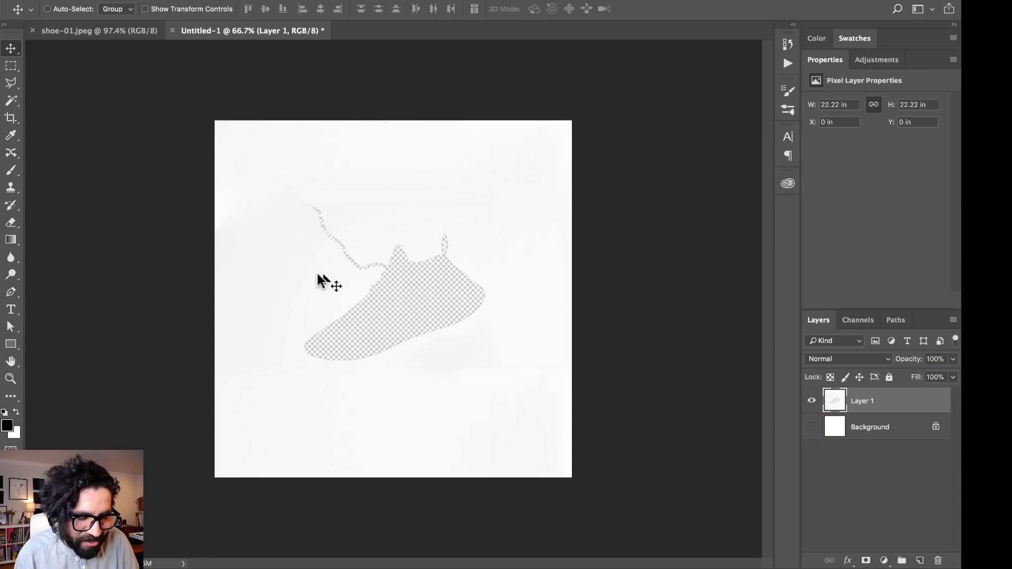
key(super+w)
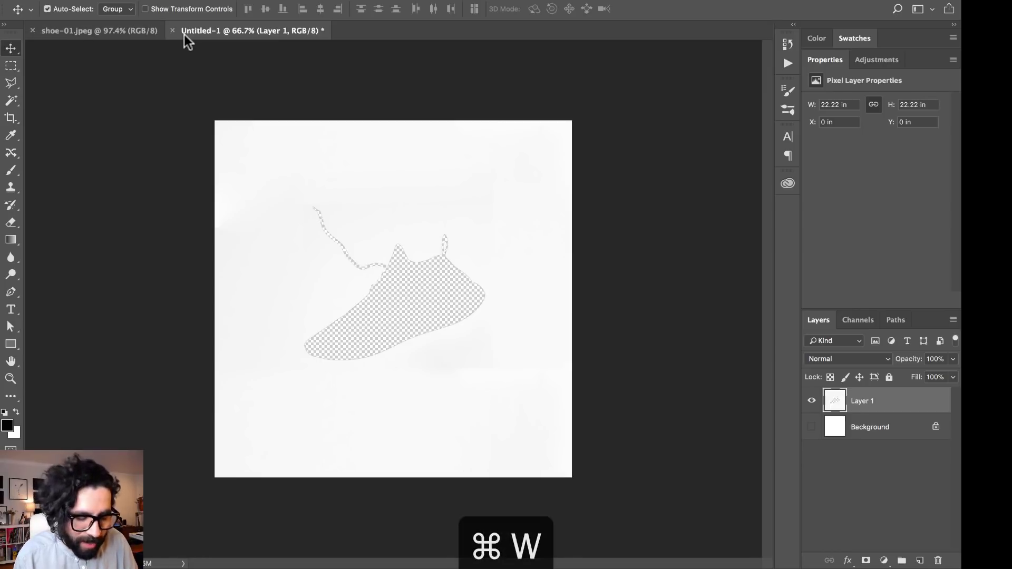
click(441, 185)
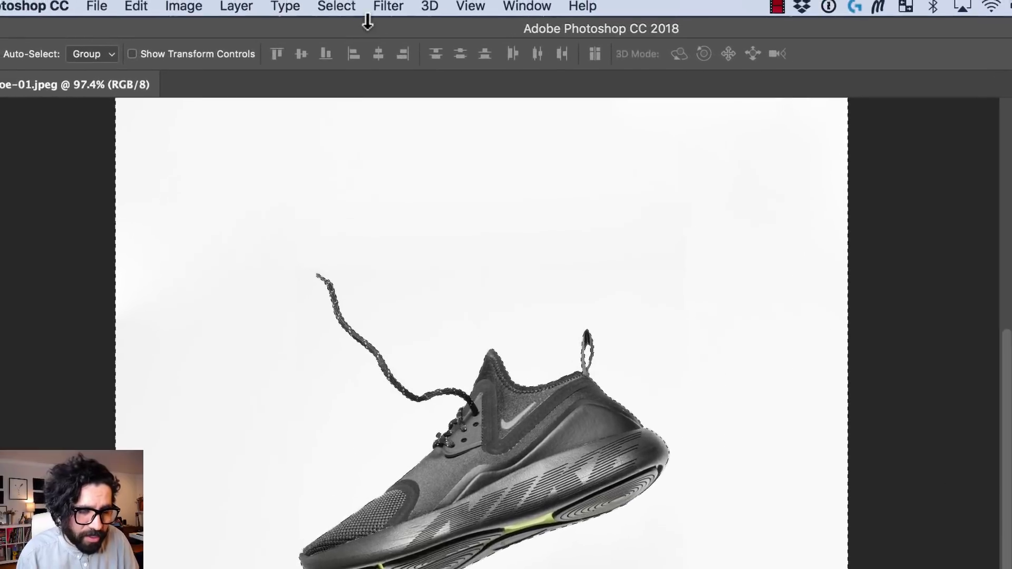
Invert the selection in shoe-01.jpeg so that it covers the shoe instead of the background.
click(342, 6)
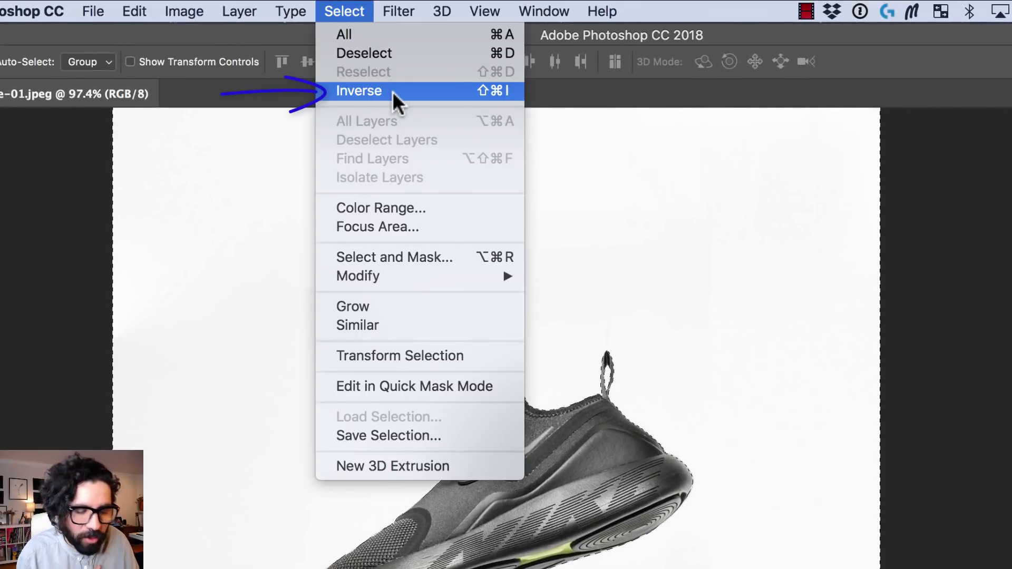
click(391, 91)
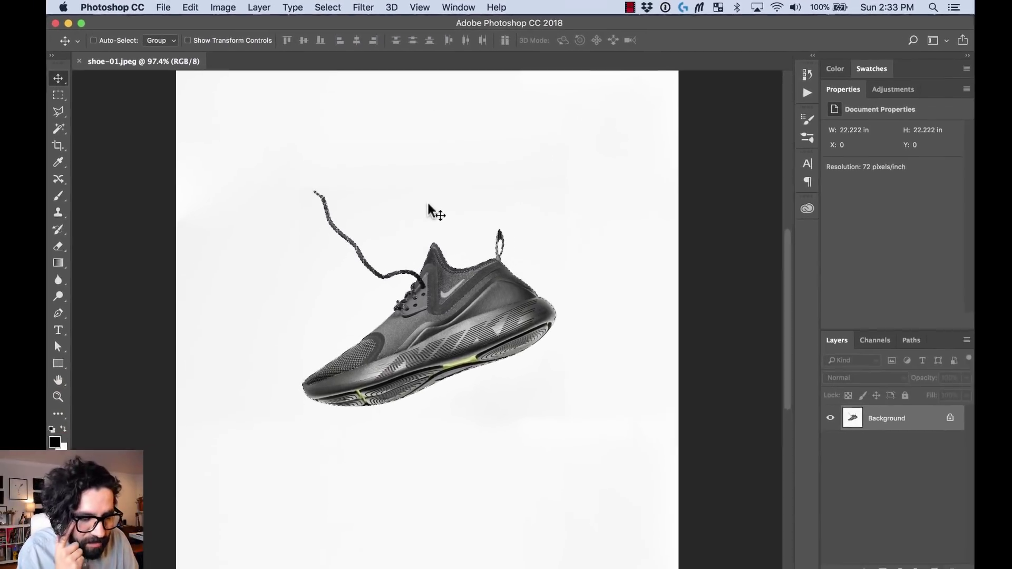
key(super+plus)
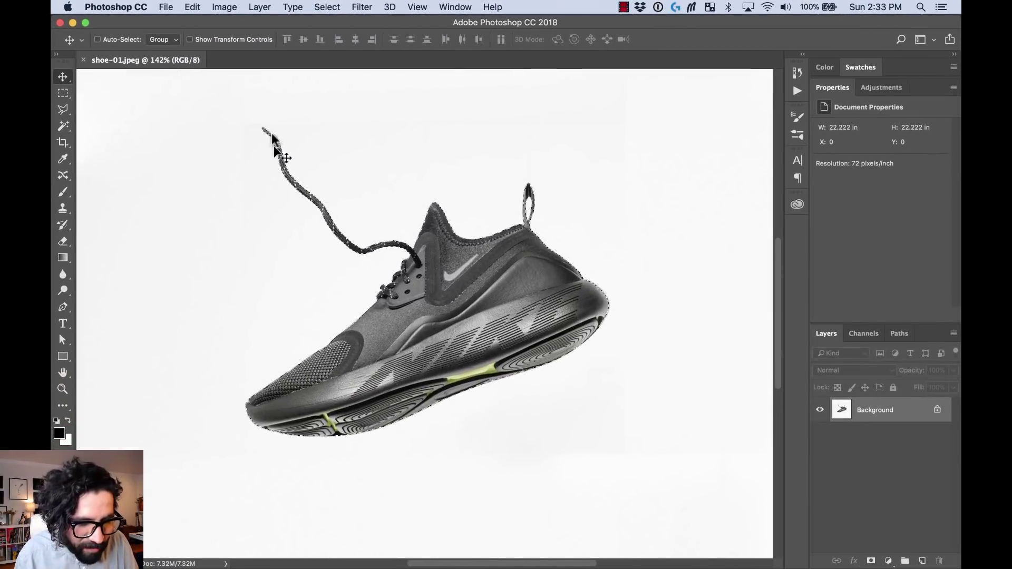
scroll(424, 314, up, 3)
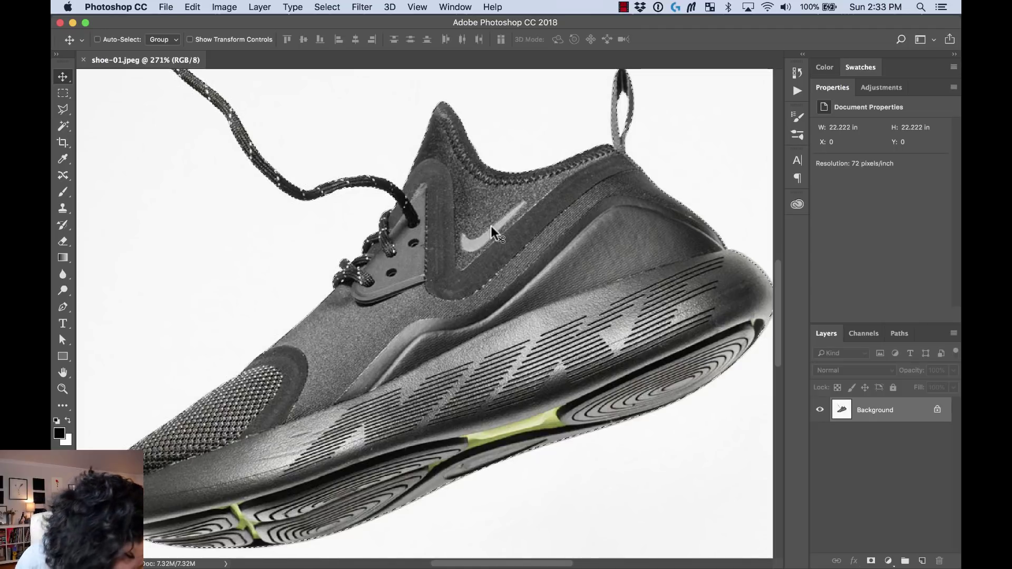
Copy the selected shoe into a new 809 x 687 px document and hide its Background layer.
key(super+c)
key(super+n)
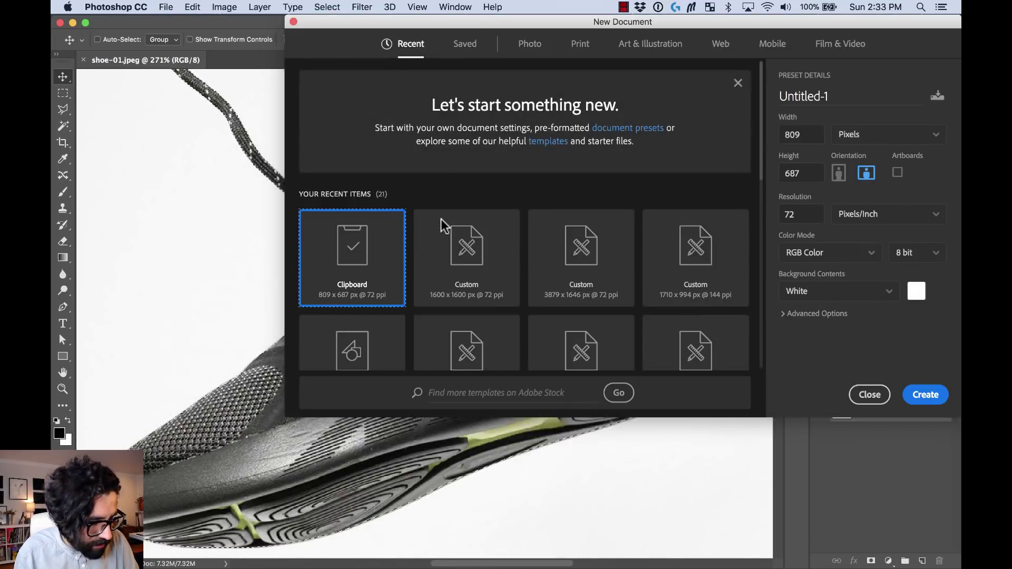
key(Return)
key(super+v)
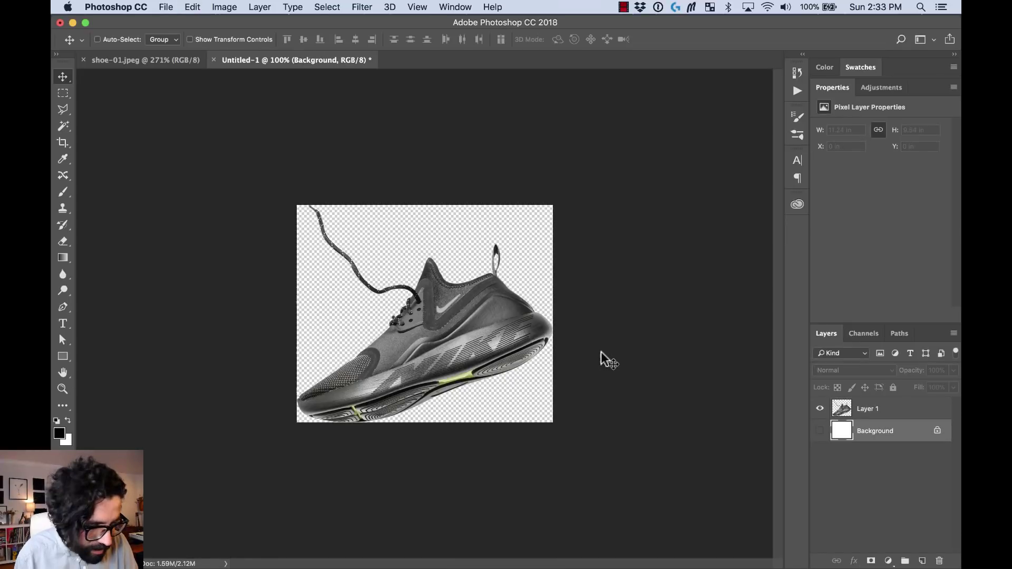
click(863, 412)
scroll(445, 300, up, 5)
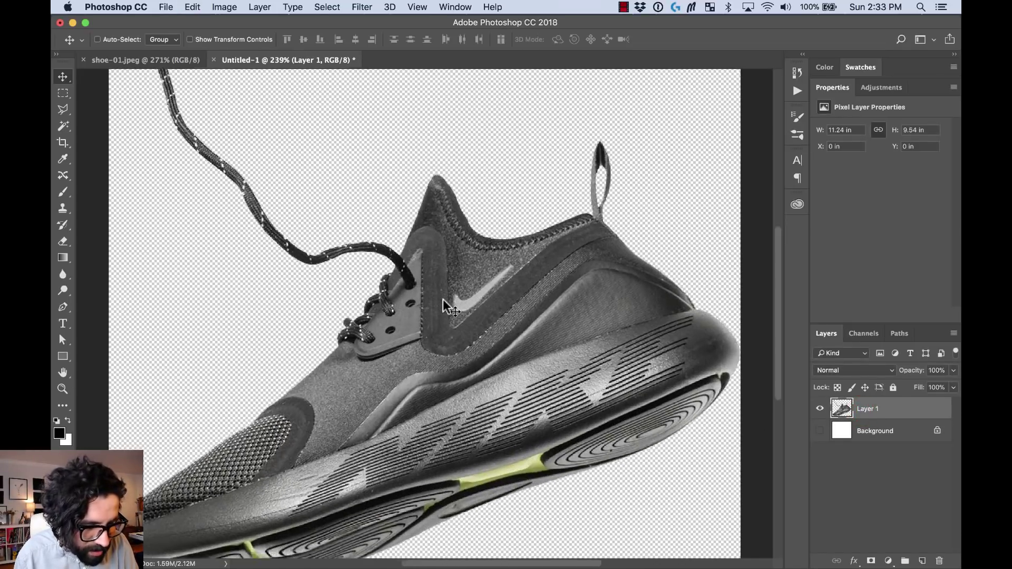
Move the cut-out shoe layer to about X 0.54 in and Y -0.99 in on the canvas.
click(443, 300)
drag(441, 258, 475, 244)
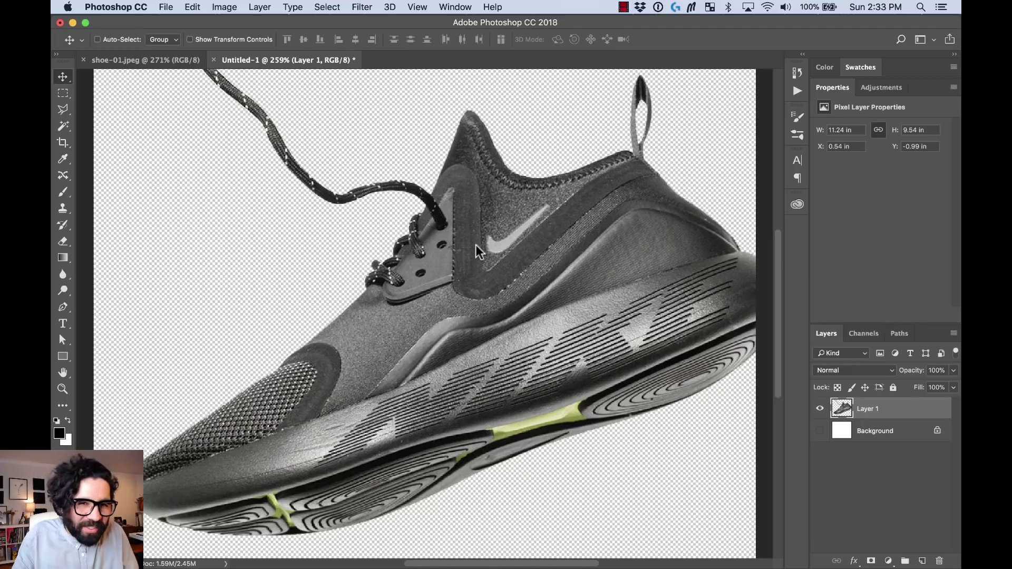
key(super+0)
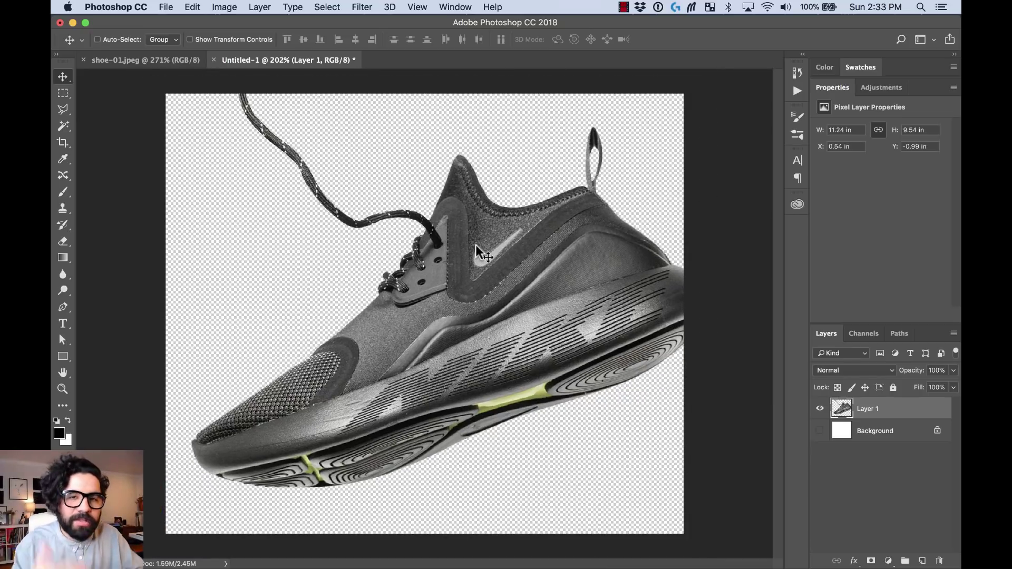
Return to shoe-01.jpeg, copy the selected shoe onto its own layer and hide the Background layer.
key(super+0)
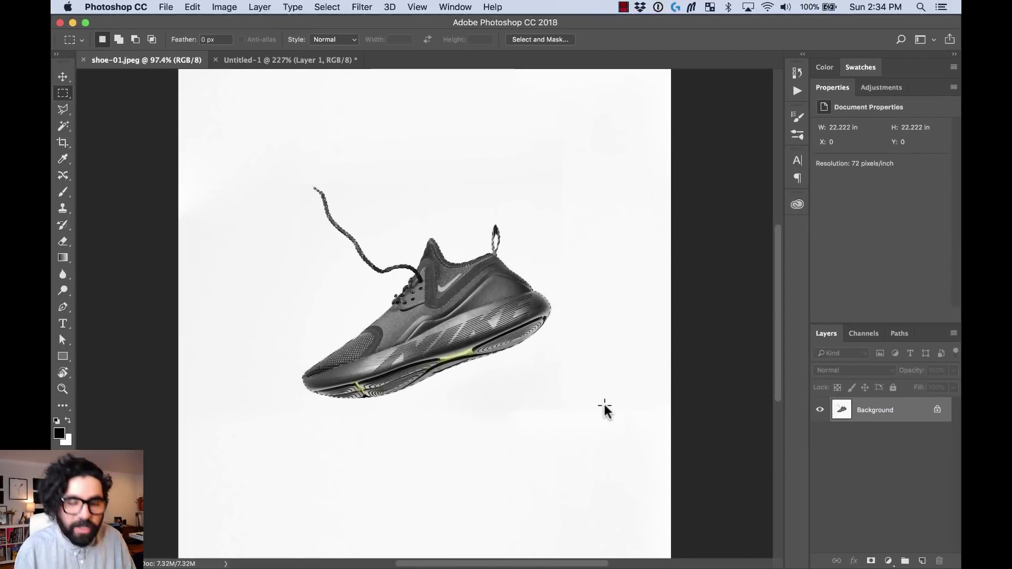
key(super+j)
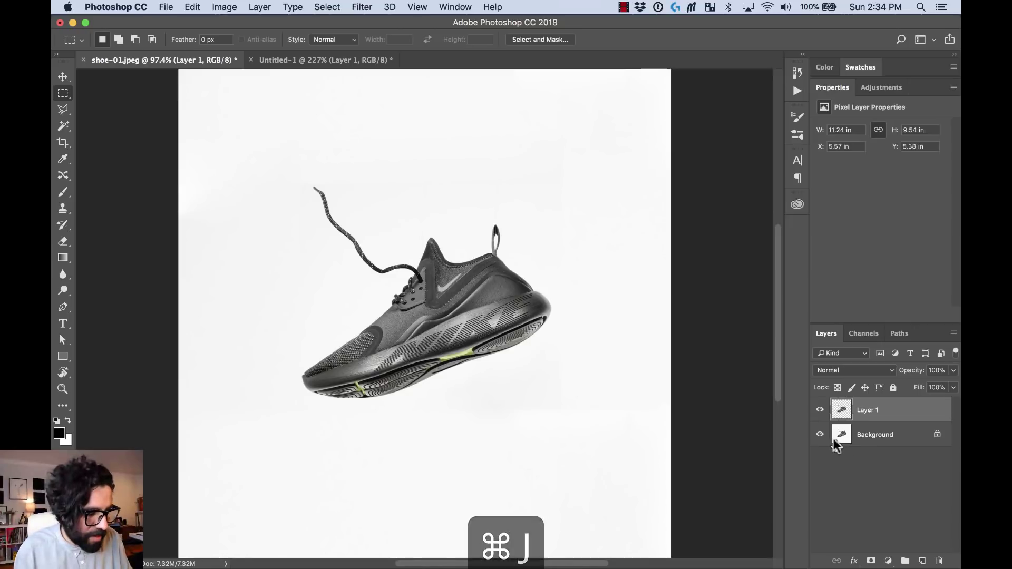
click(820, 436)
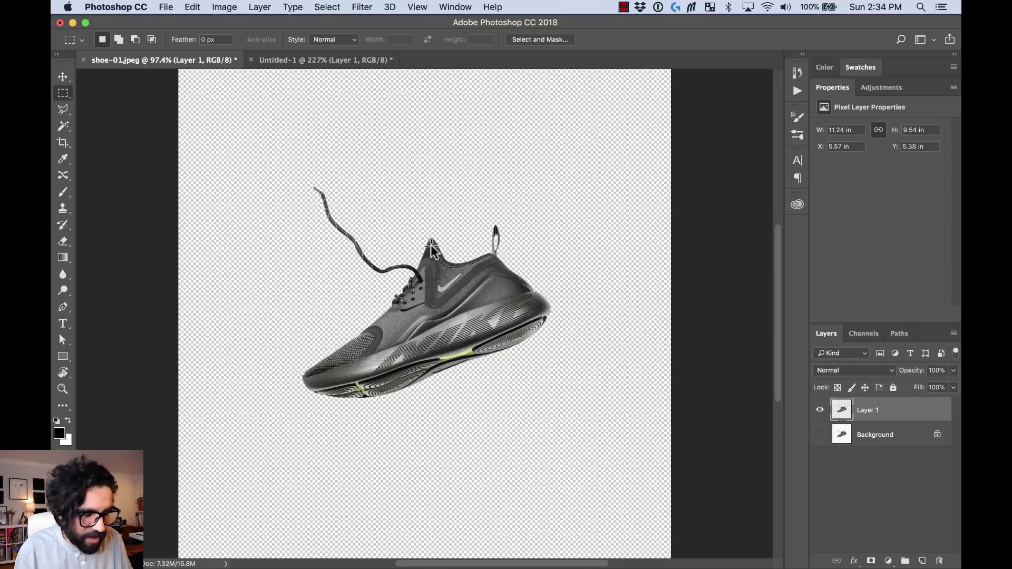
key(v)
scroll(423, 262, up, 5)
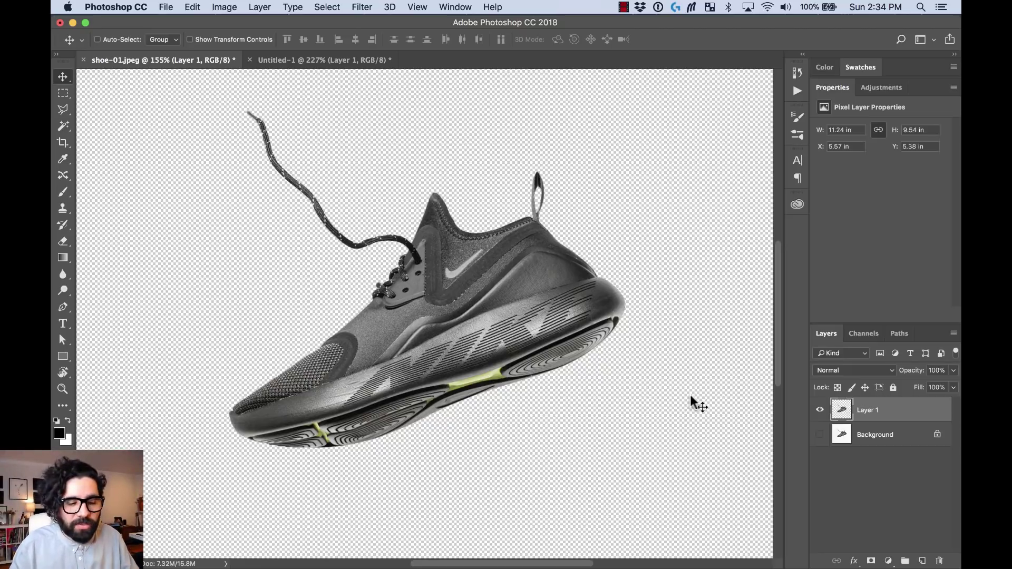
key(super+0)
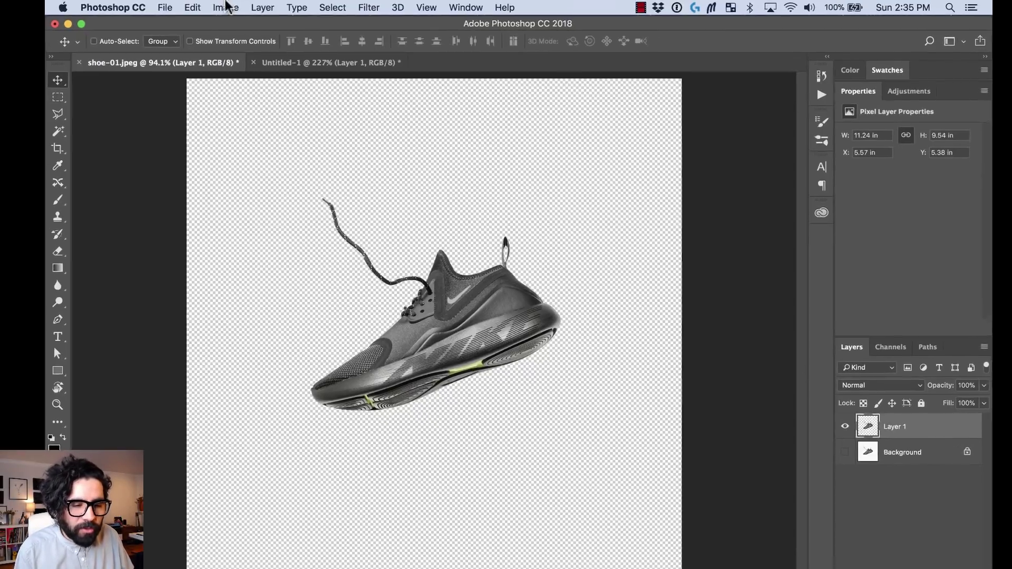
Trim the canvas based on transparent pixels from the top, bottom, left and right.
click(223, 8)
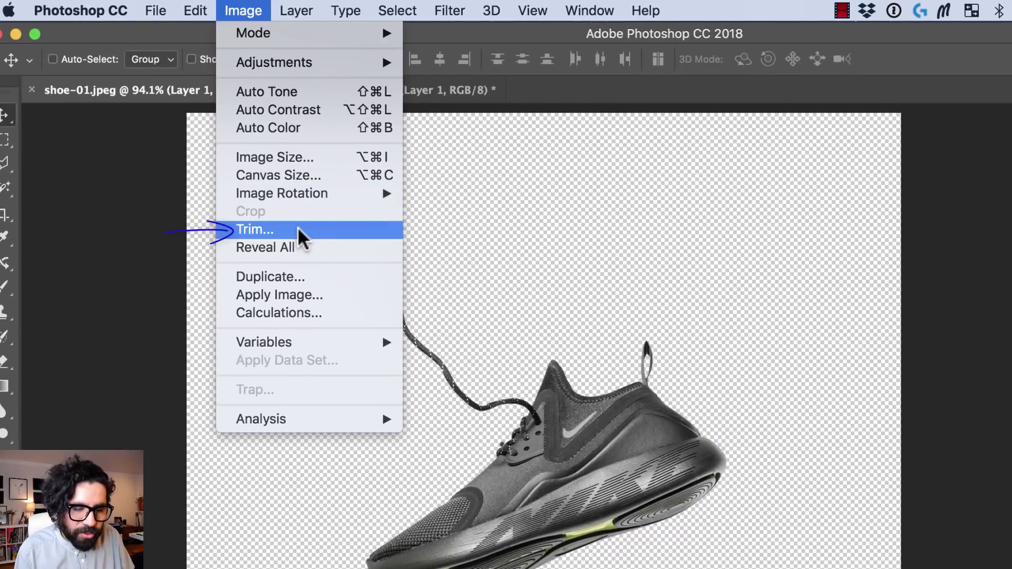
click(301, 232)
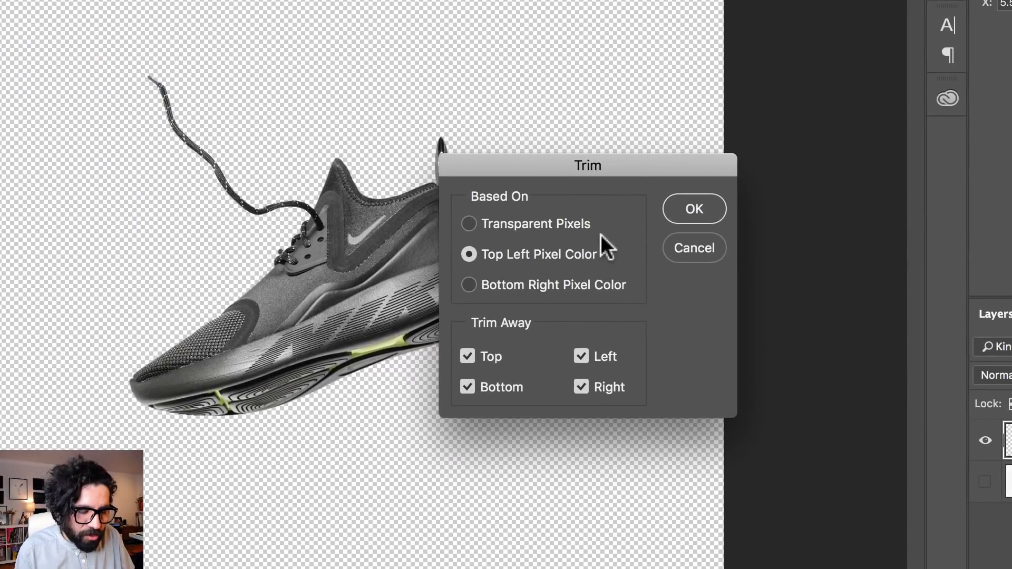
click(545, 223)
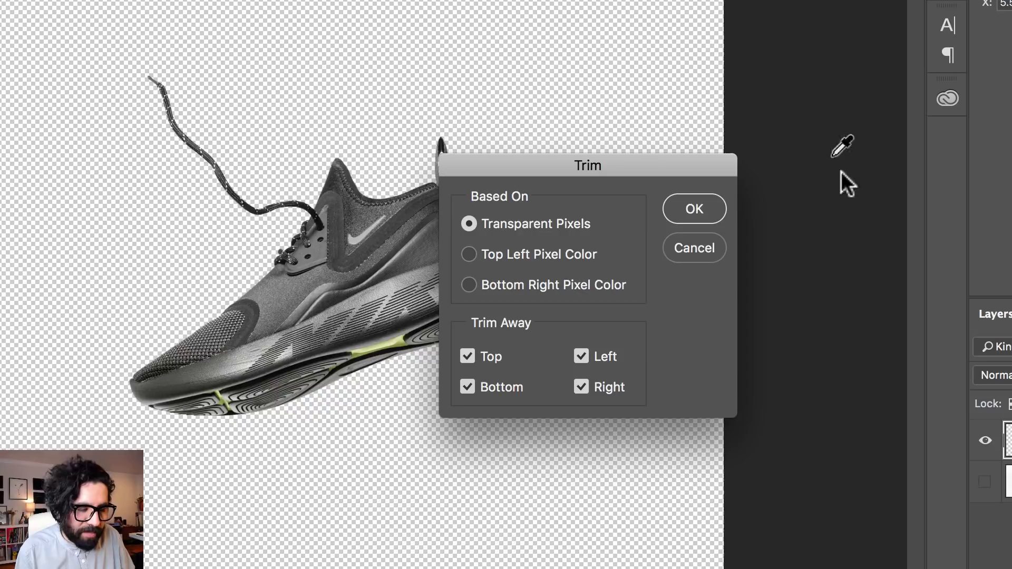
click(695, 209)
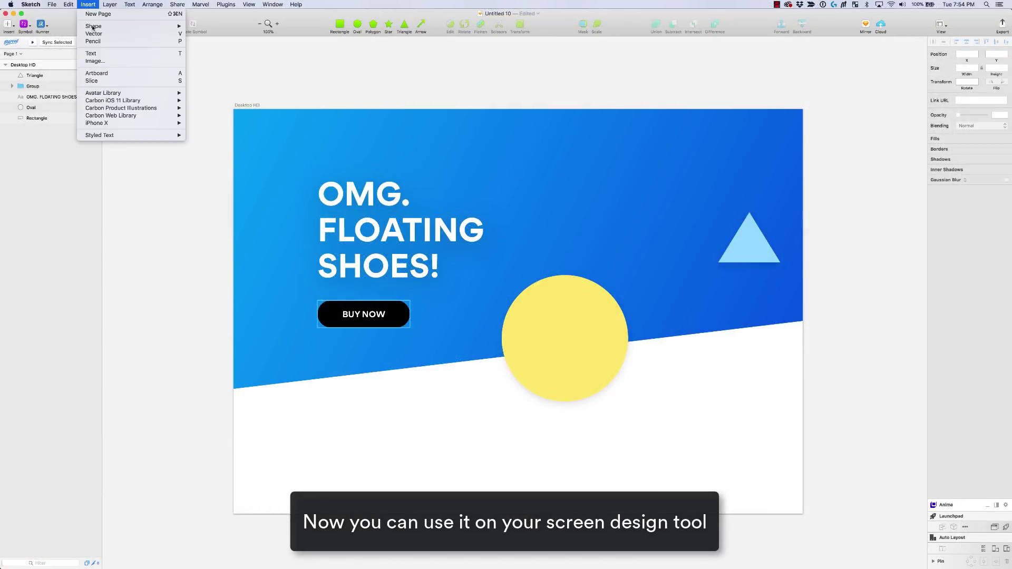
In Sketch, insert the shoe-01 image into the artboard, place it beside the headline and send it two levels backward.
click(480, 67)
double_click(479, 65)
drag(521, 324, 620, 290)
key(alt+super+Down)
key(alt+super+Down)
Move the yellow circle slightly left and down so it sits behind the shoe's toe.
drag(577, 400, 528, 419)
key(Escape)
Add a shadow to the shoe image and set its blur to 74.
click(601, 338)
click(1007, 215)
click(987, 227)
key(shift+Up)
key(shift+Up)
key(shift+Up)
key(shift+Up)
key(shift+Up)
key(shift+Up)
key(shift+Up)
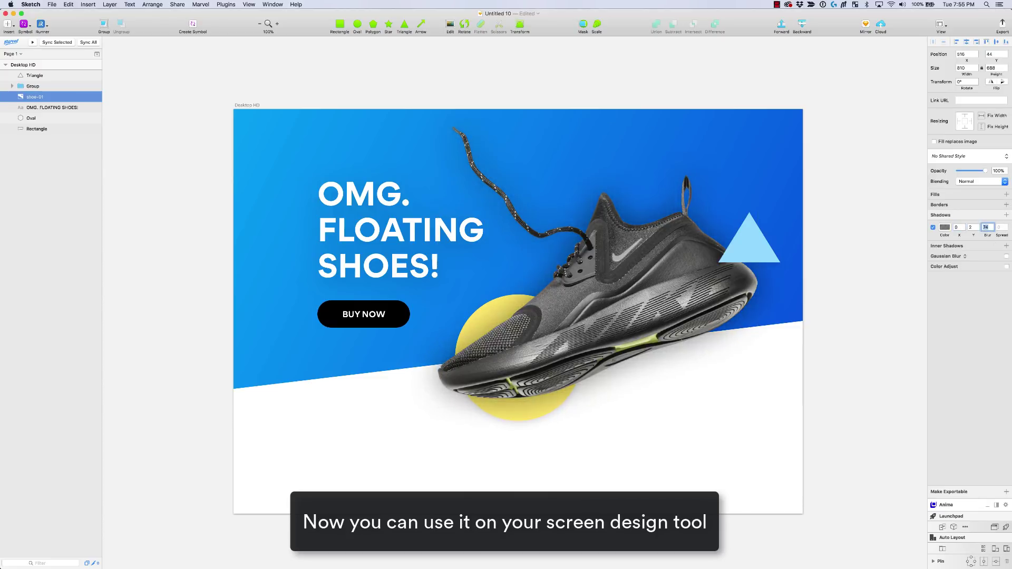
Set the shoe shadow's X offset to -20 and its Y offset to 42.
click(973, 227)
key(shift+Up)
key(shift+Up)
key(shift+Up)
key(shift+Down)
key(shift+Down)
click(973, 226)
key(shift+Up)
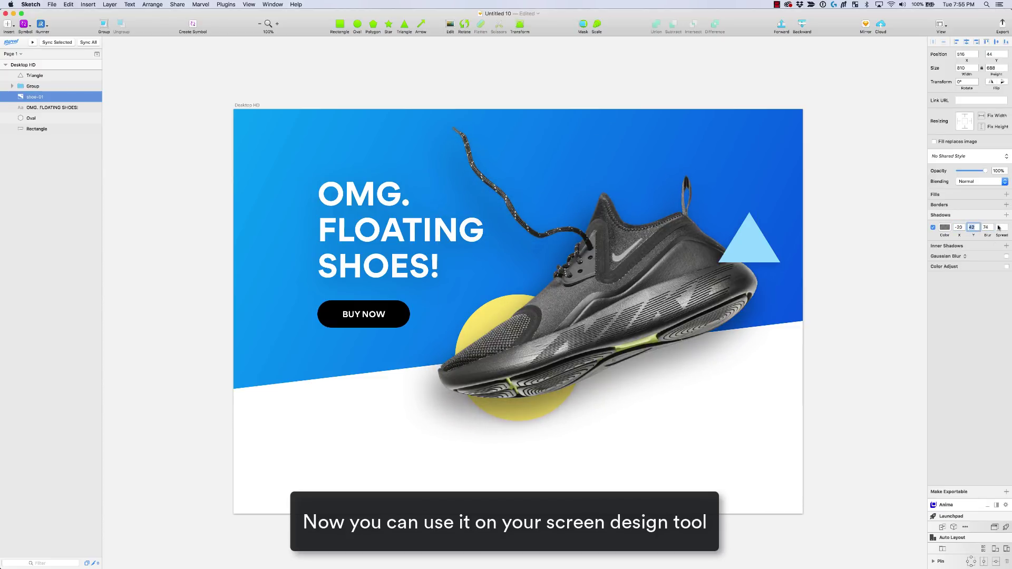
Make the shoe shadow's colour lighter and more transparent, and set its blur to 84.
click(945, 227)
click(776, 444)
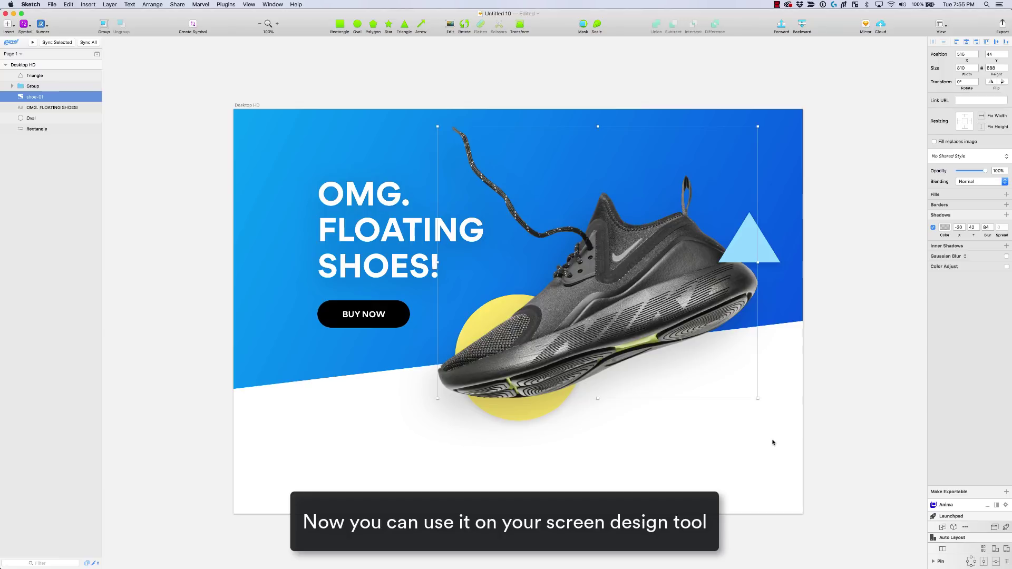
click(883, 94)
click(777, 4)
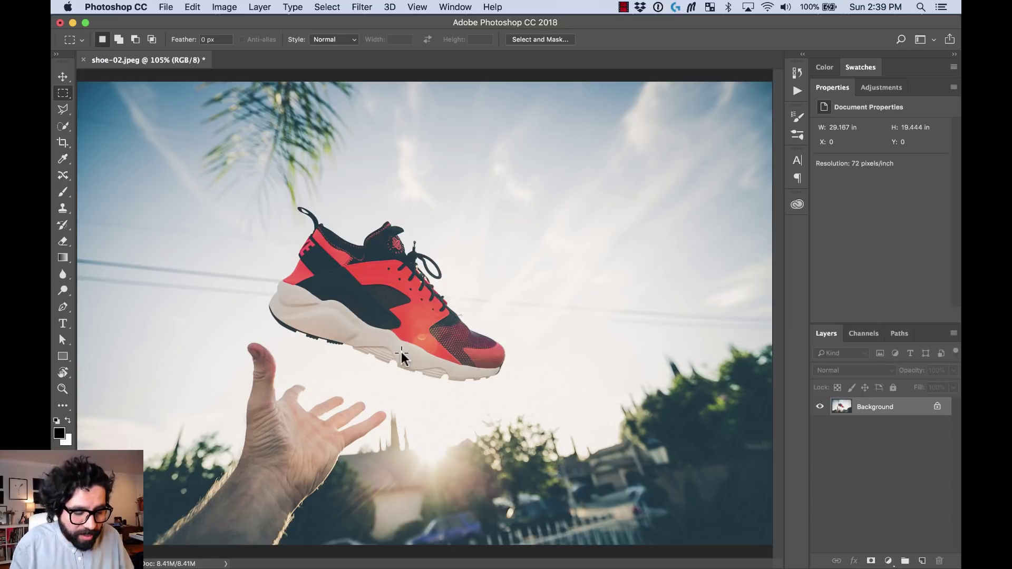
In Photoshop, select the floating red shoe in shoe-02.jpeg with the Quick Selection tool, covering the upper, midsole and toe.
scroll(400, 352, up, 2)
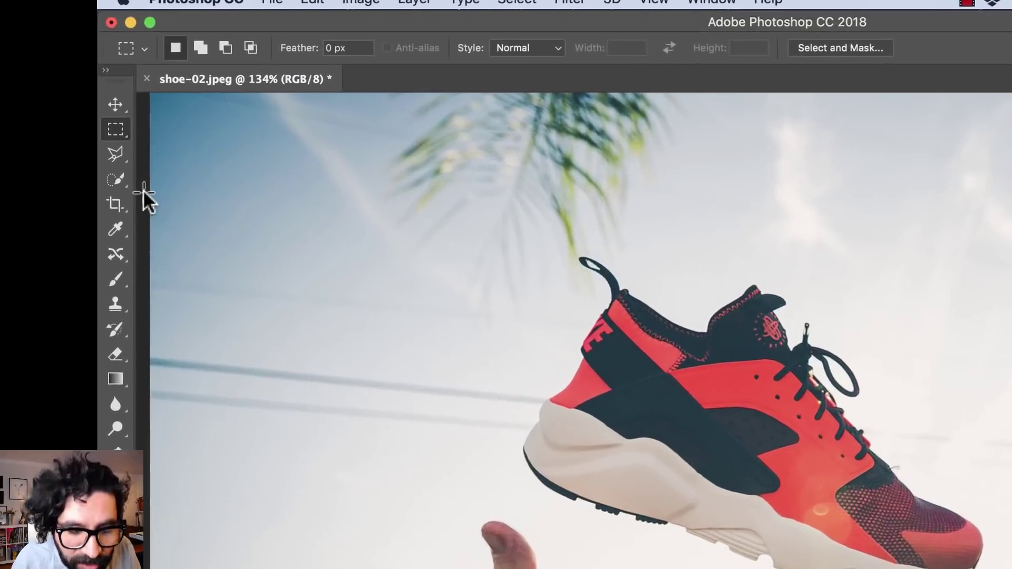
click(64, 127)
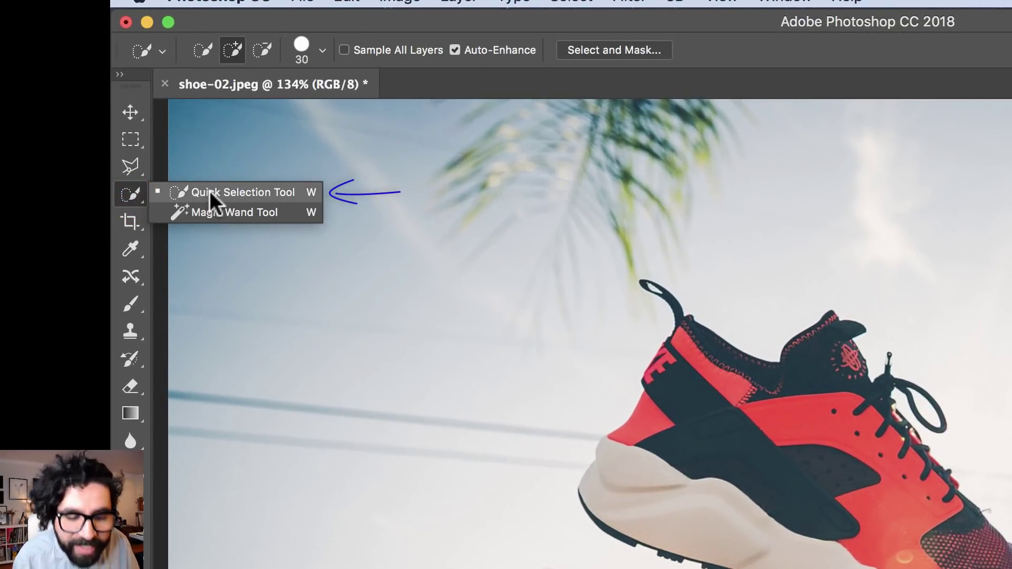
drag(210, 192, 209, 192)
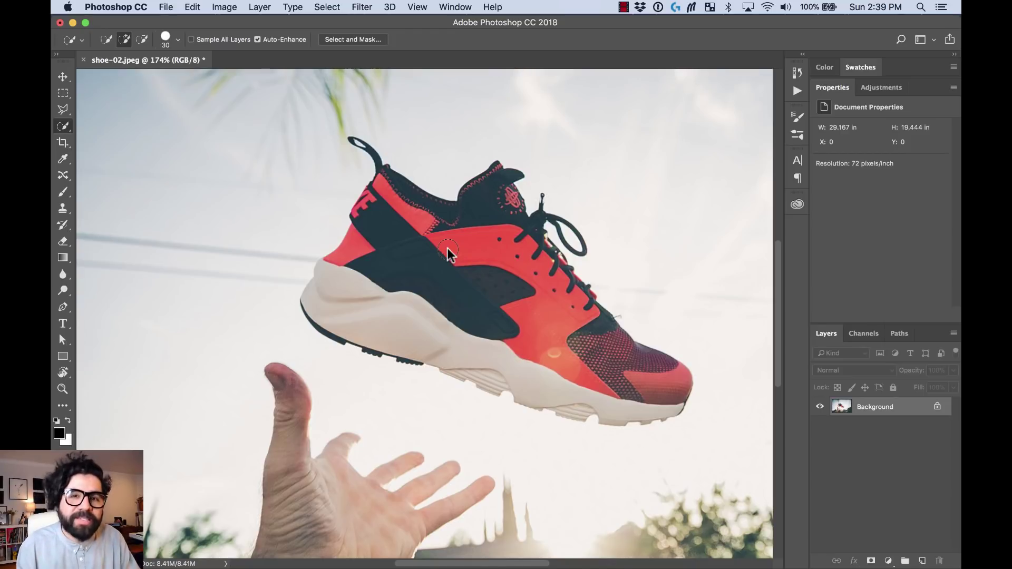
click(67, 127)
click(103, 125)
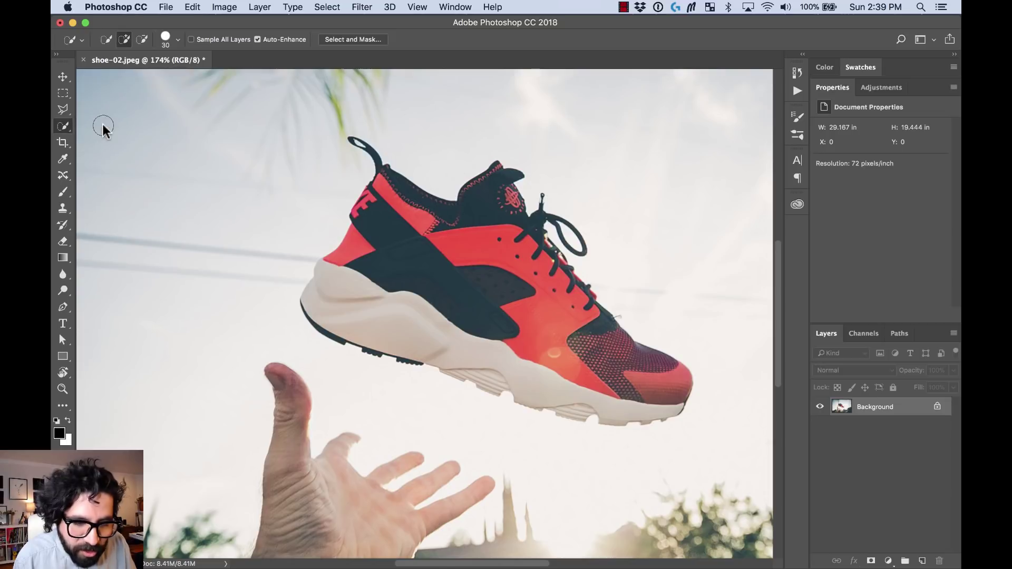
scroll(383, 200, up, 5)
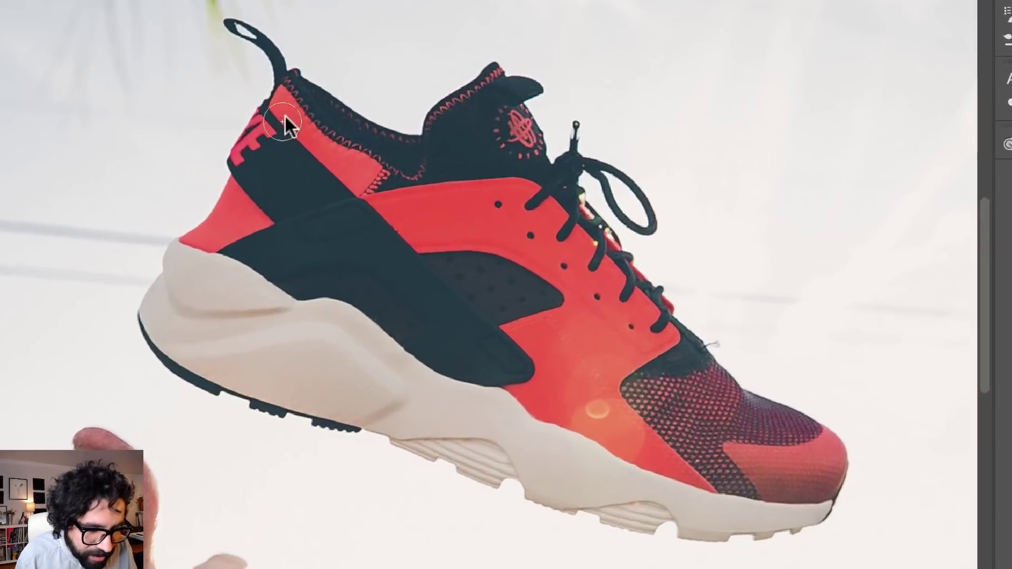
click(308, 174)
drag(293, 98, 253, 216)
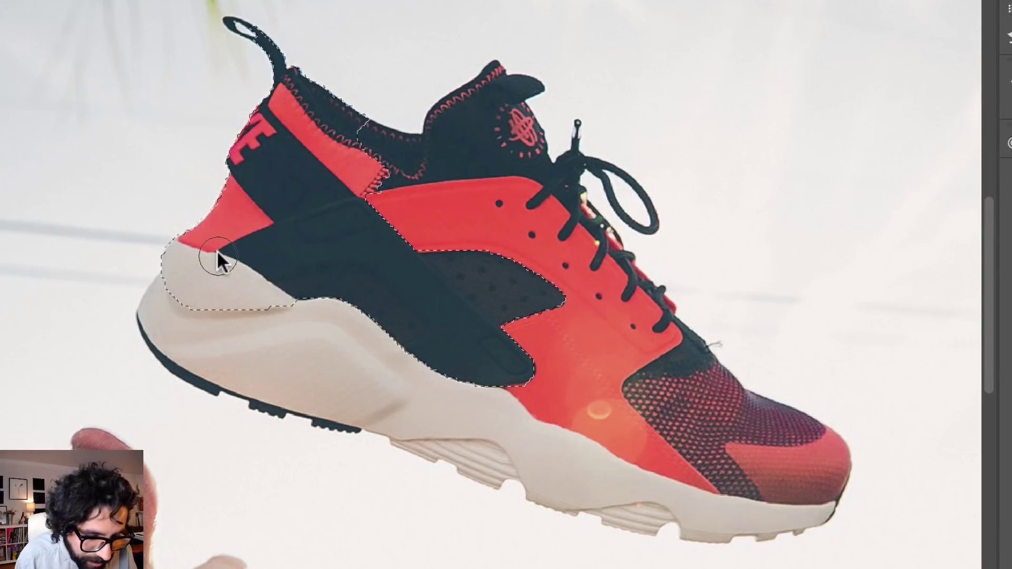
mouse_move(216, 252)
mouse_down()
mouse_move(253, 281)
mouse_move(217, 317)
mouse_move(194, 318)
mouse_up()
mouse_move(381, 342)
mouse_down()
mouse_move(537, 325)
mouse_move(551, 288)
mouse_move(541, 284)
mouse_move(728, 401)
mouse_move(649, 366)
mouse_move(638, 372)
mouse_move(705, 418)
mouse_move(750, 443)
mouse_move(793, 448)
mouse_up()
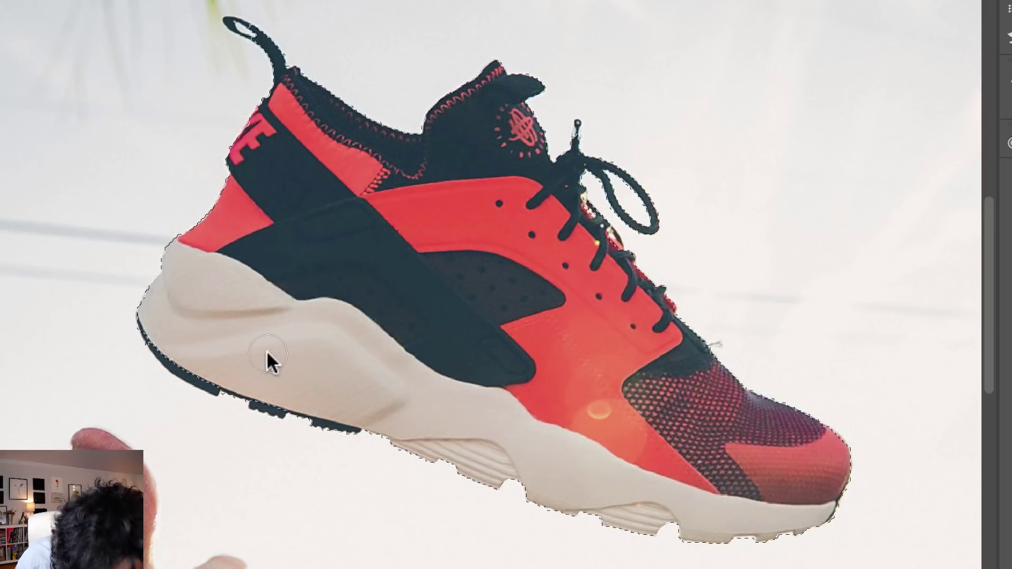
Reduce the Quick Selection brush to 14 and add the dark outsole along the heel's underside to the selection.
scroll(271, 397, up, 2)
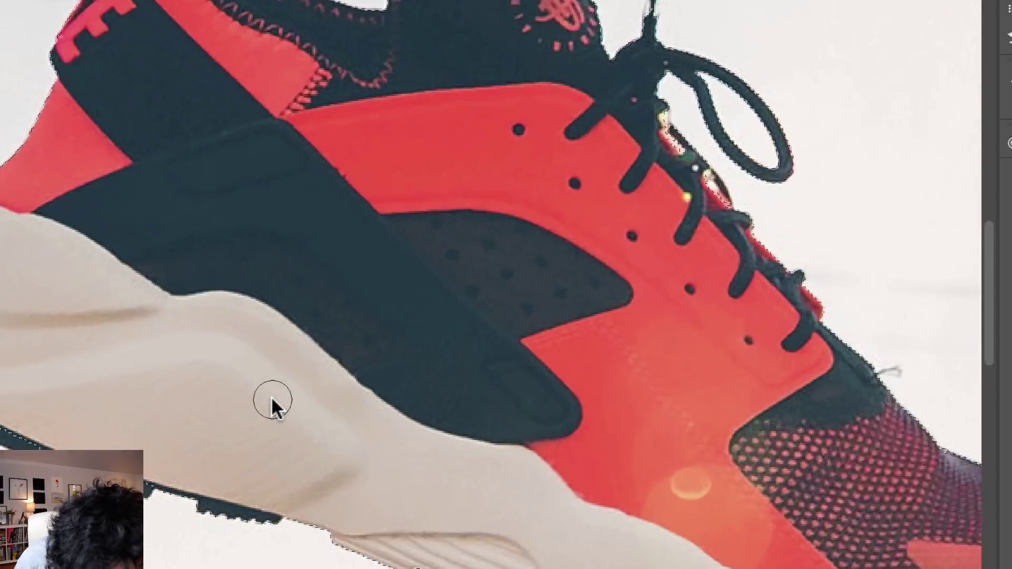
scroll(271, 397, up, 1)
scroll(271, 397, left, 6)
scroll(271, 396, down, 3)
scroll(271, 396, right, 6)
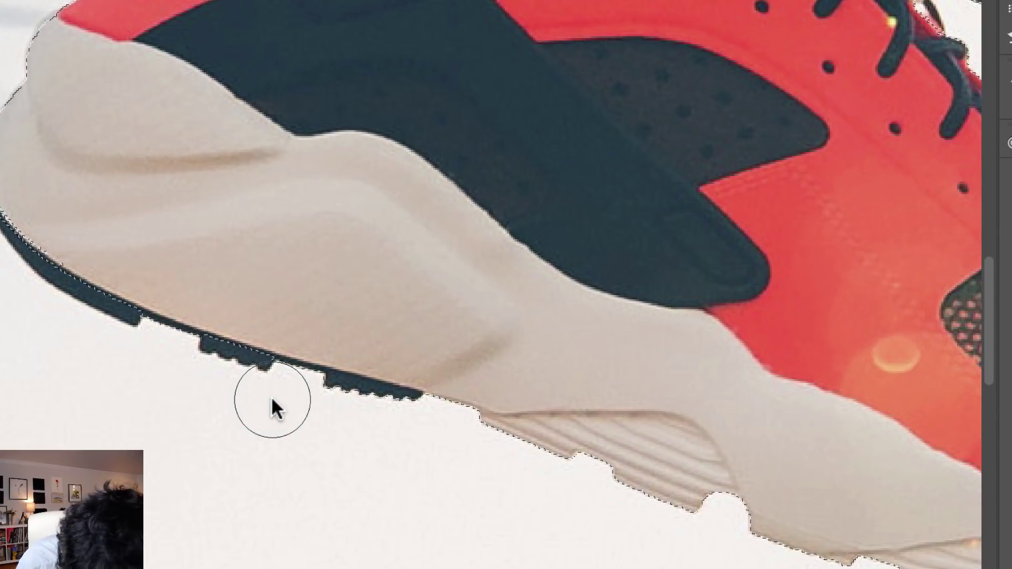
click(236, 343)
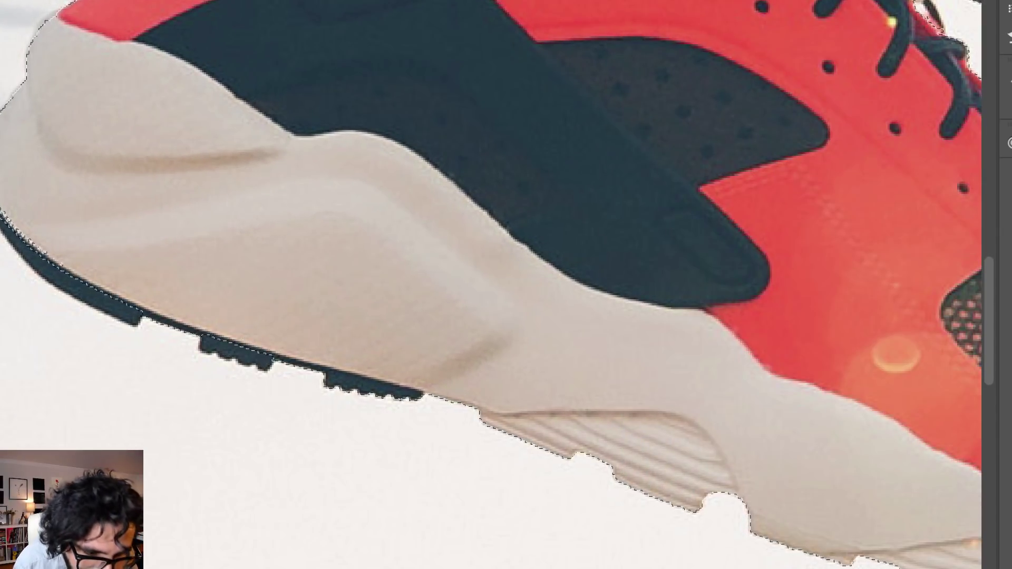
click(169, 31)
drag(96, 77, 81, 78)
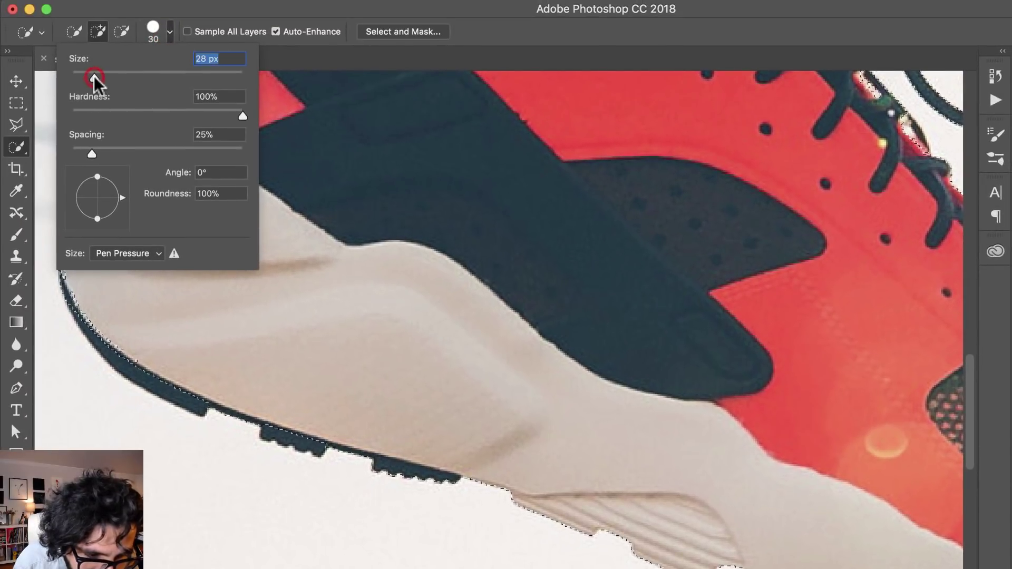
click(226, 15)
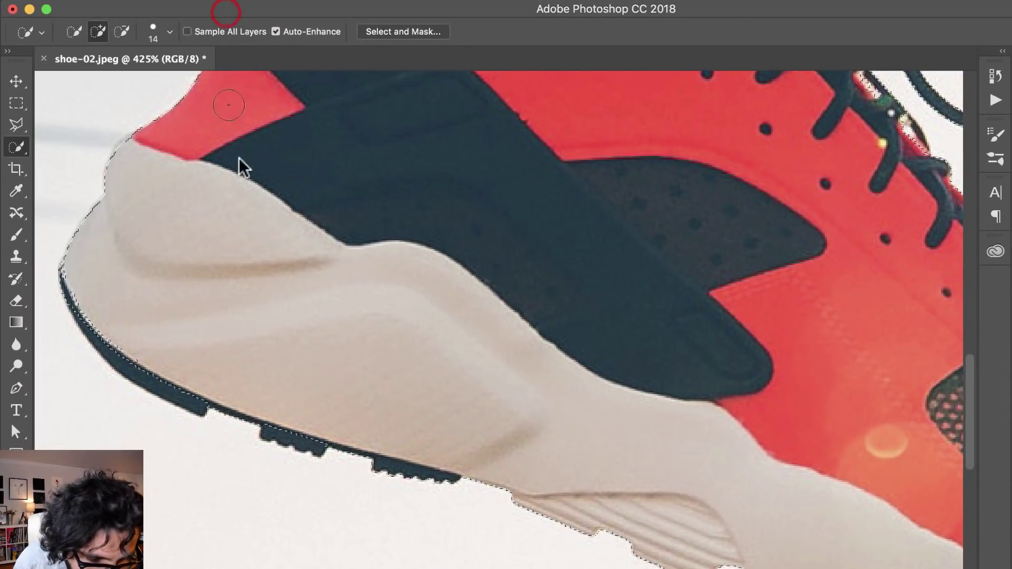
click(274, 422)
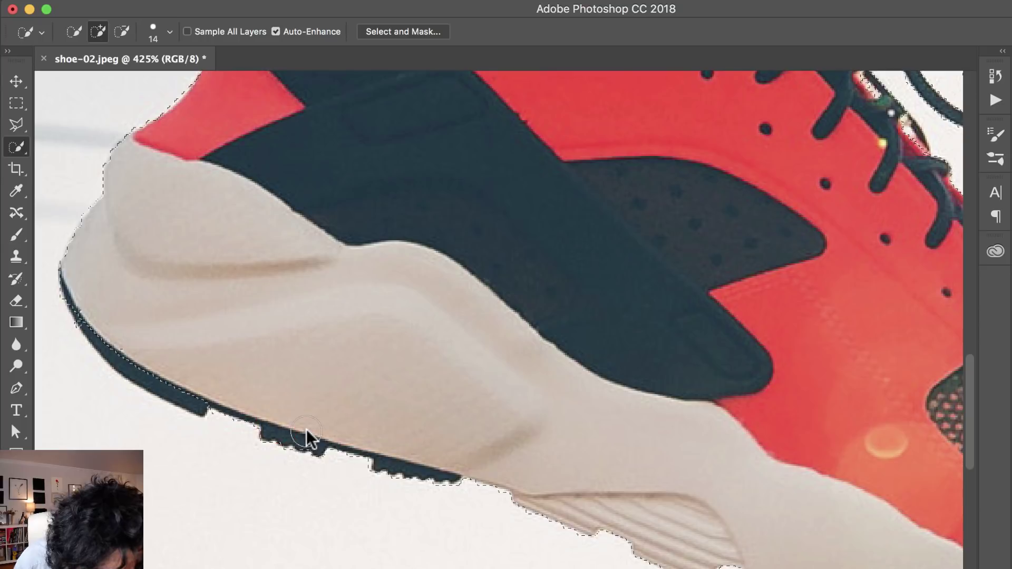
click(191, 397)
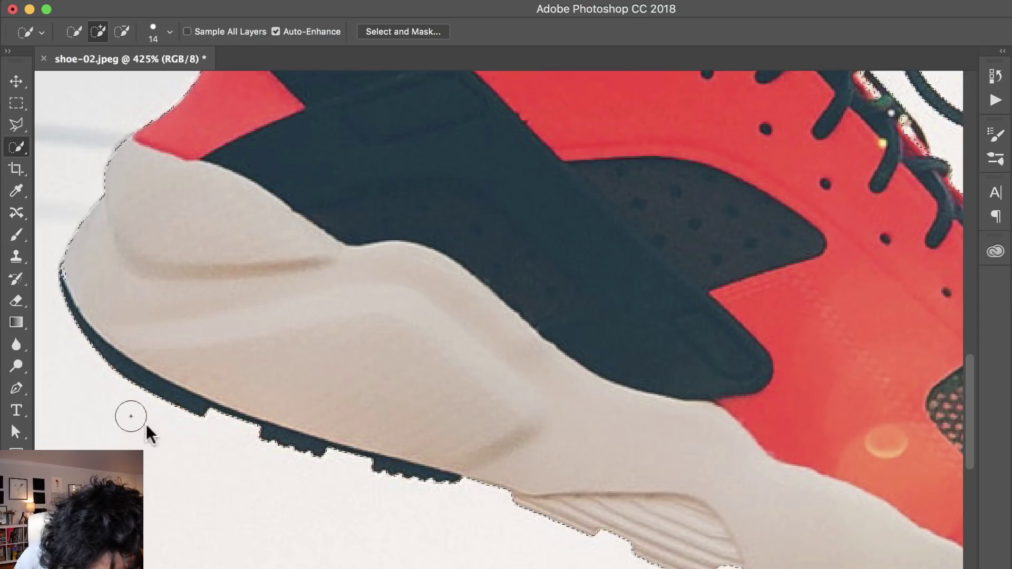
Paint the heel pull tab into the selection and subtract the background inside and around its loop with the Magic Wand.
scroll(140, 276, up, 15)
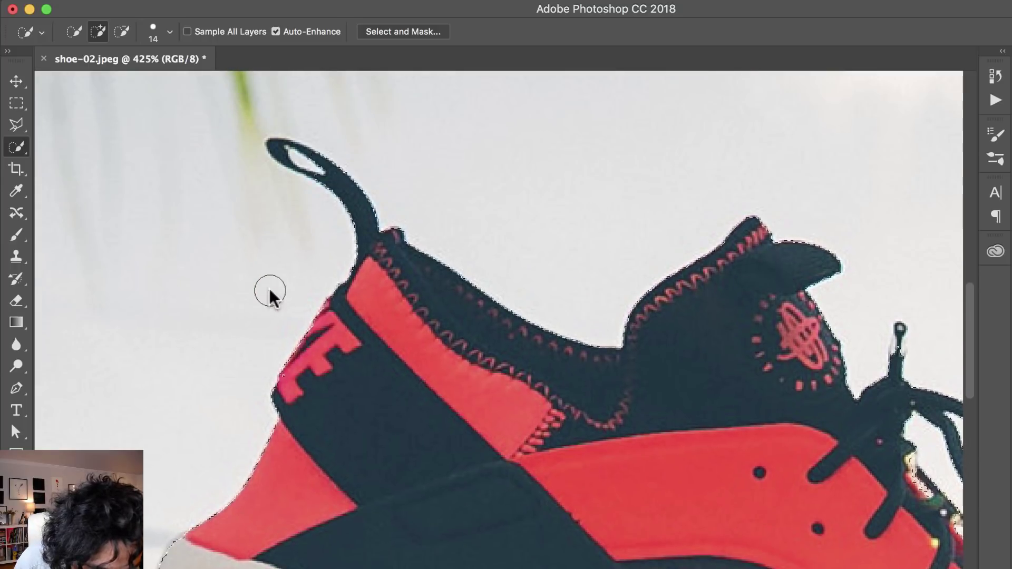
click(350, 324)
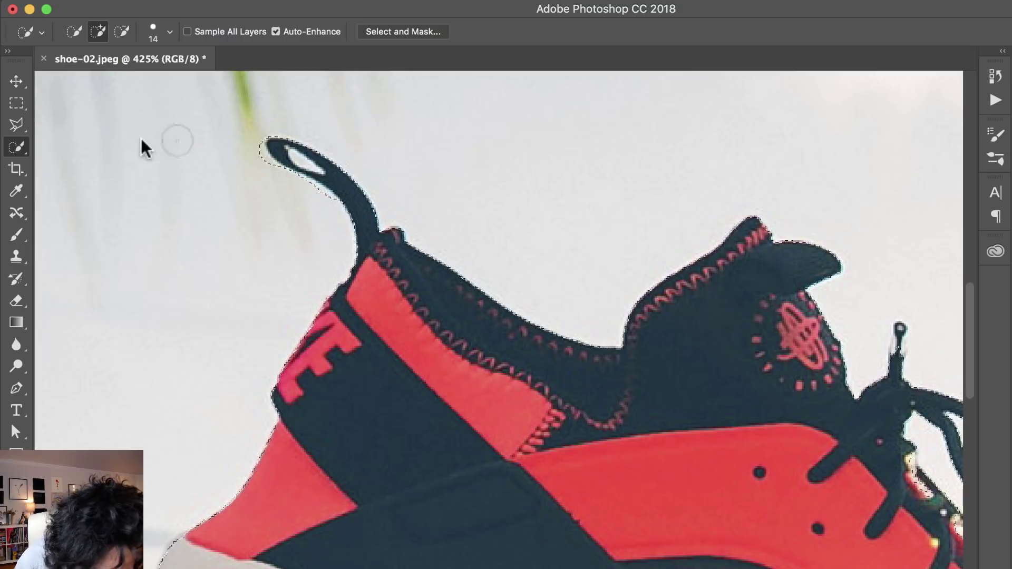
click(16, 148)
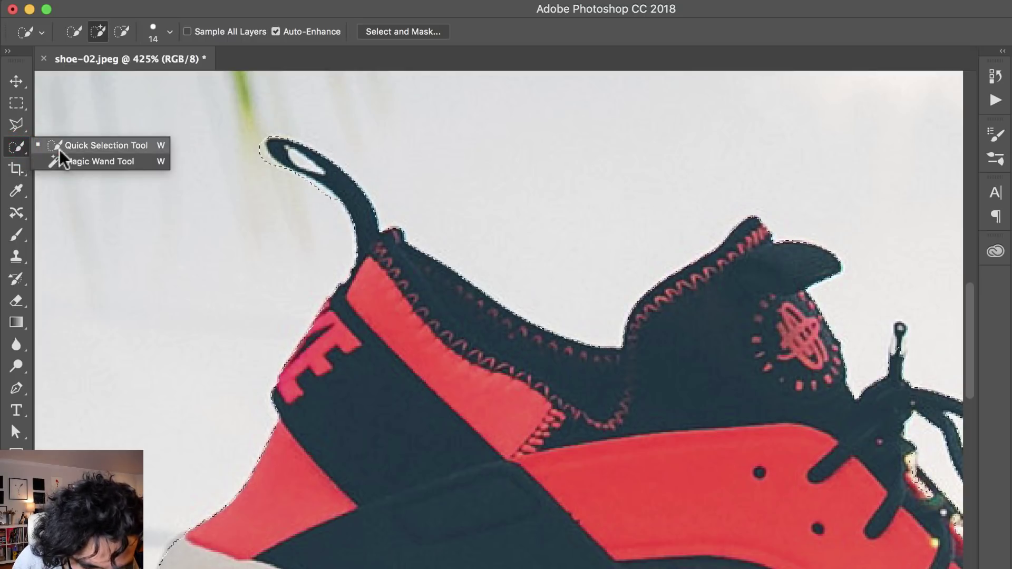
click(80, 162)
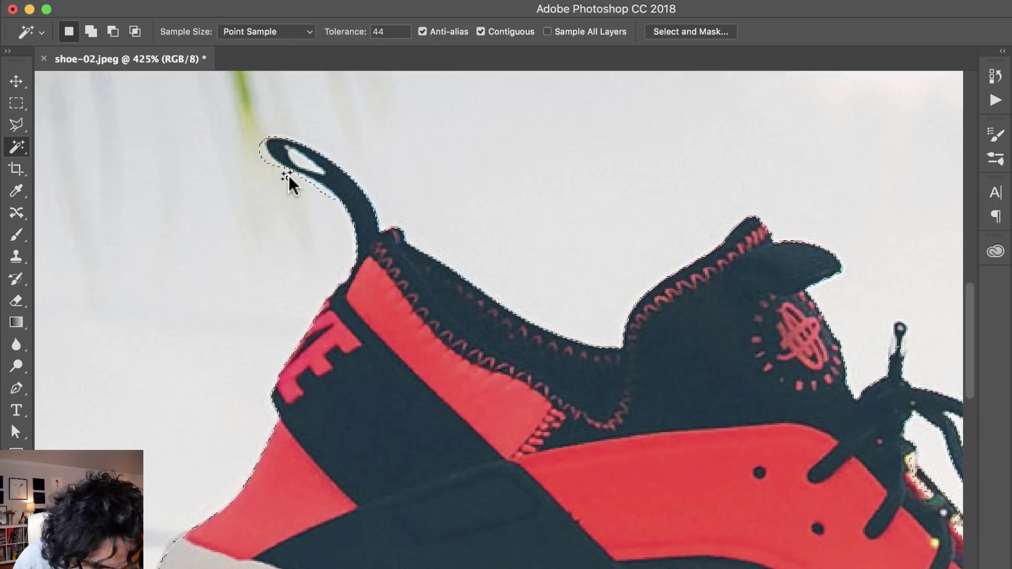
key(alt)
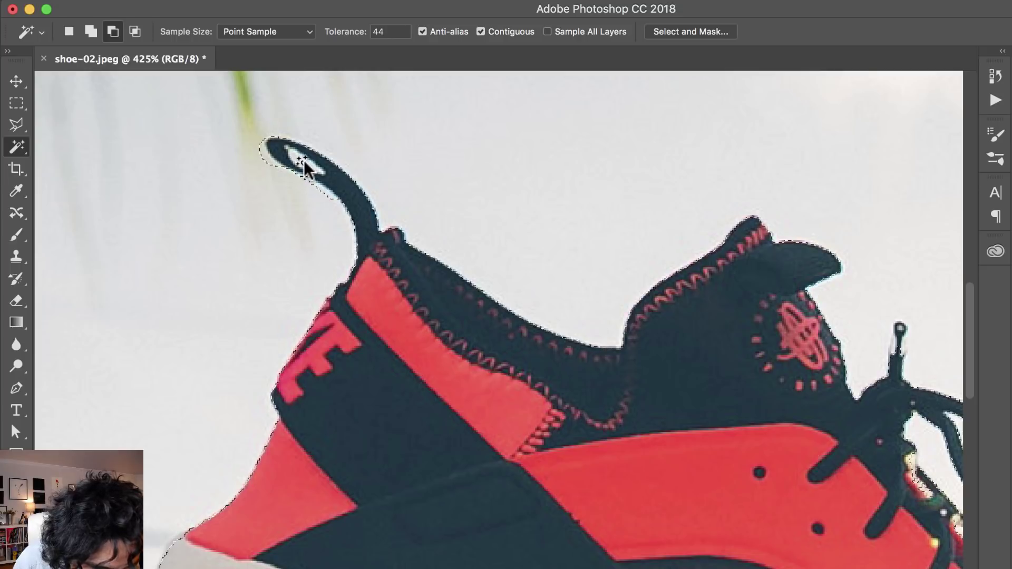
alt+click(305, 168)
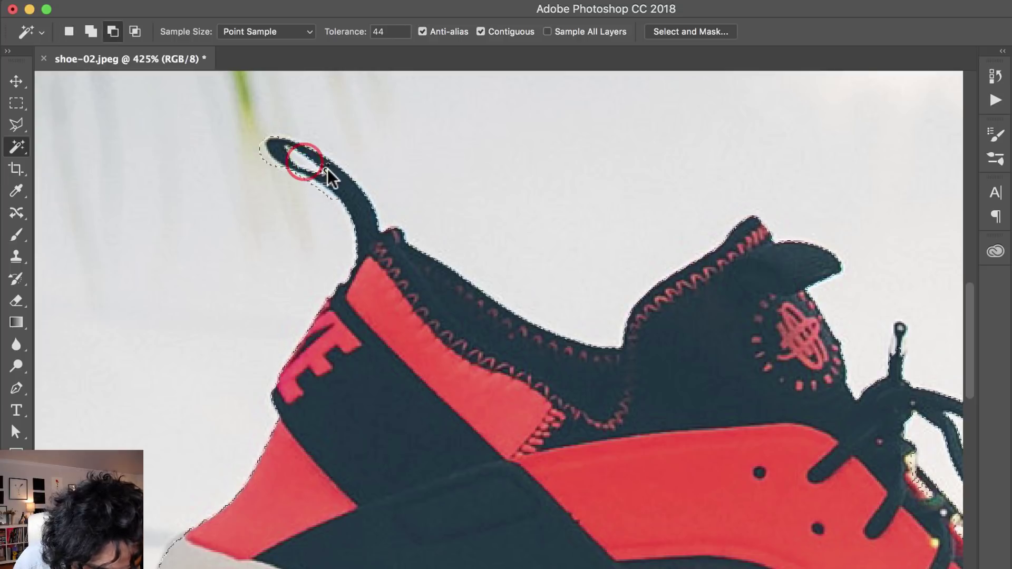
key(alt)
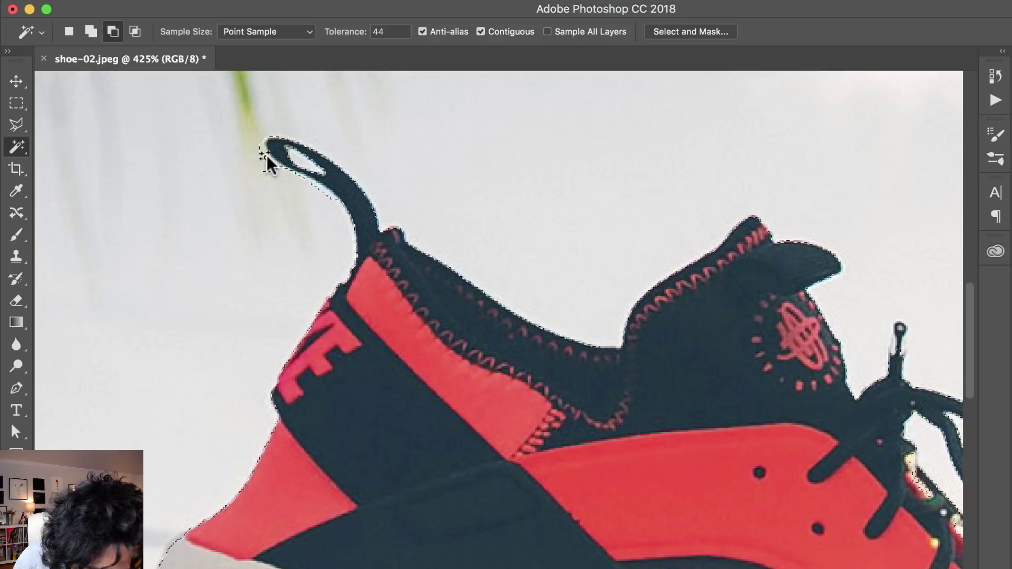
alt+click(267, 158)
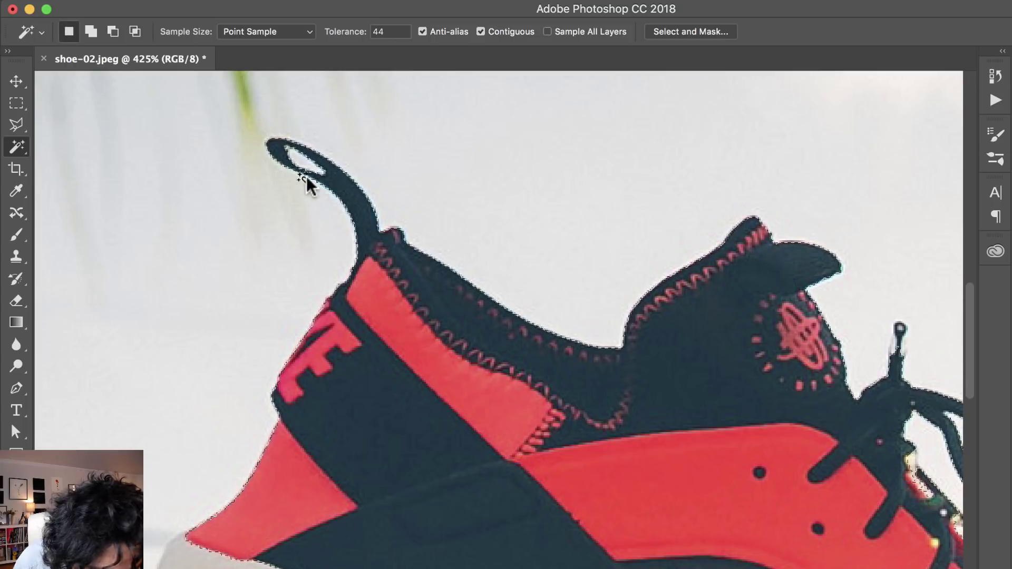
Add the beige midsole at the heel back into the selection with the Quick Selection tool.
scroll(357, 343, down, 5)
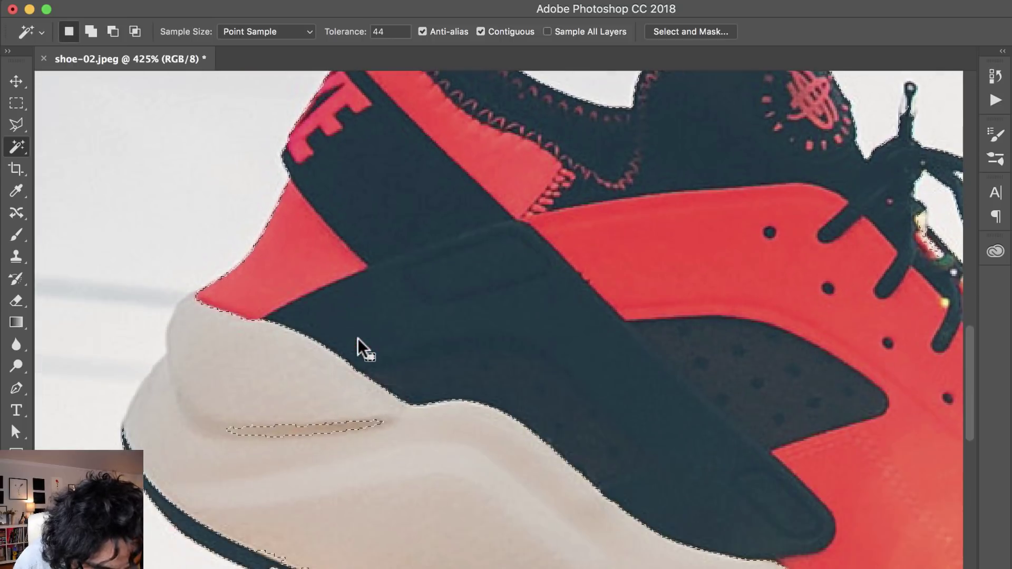
scroll(357, 344, up, 10)
scroll(338, 402, down, 5)
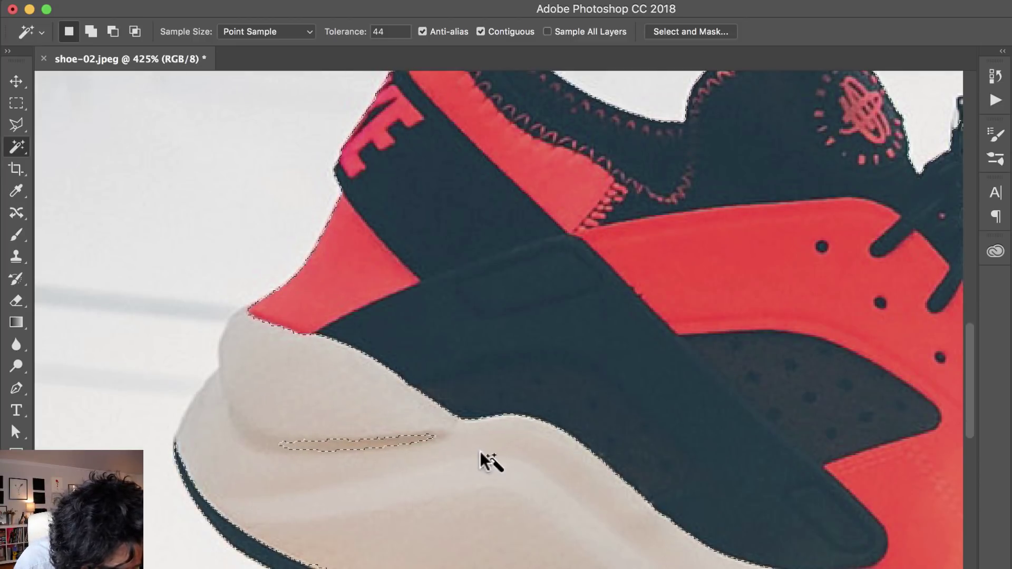
scroll(479, 459, down, 2)
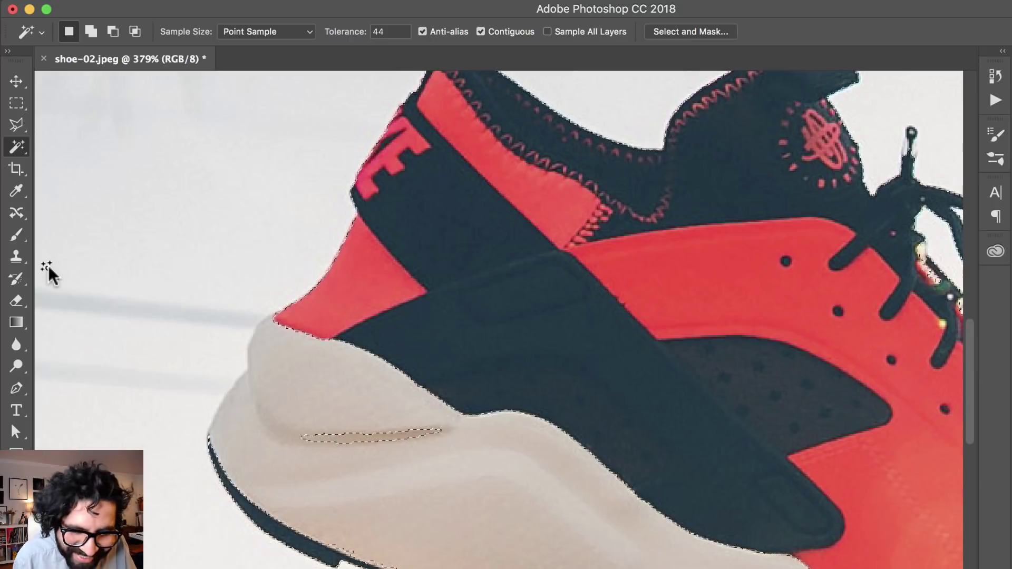
right_click(17, 148)
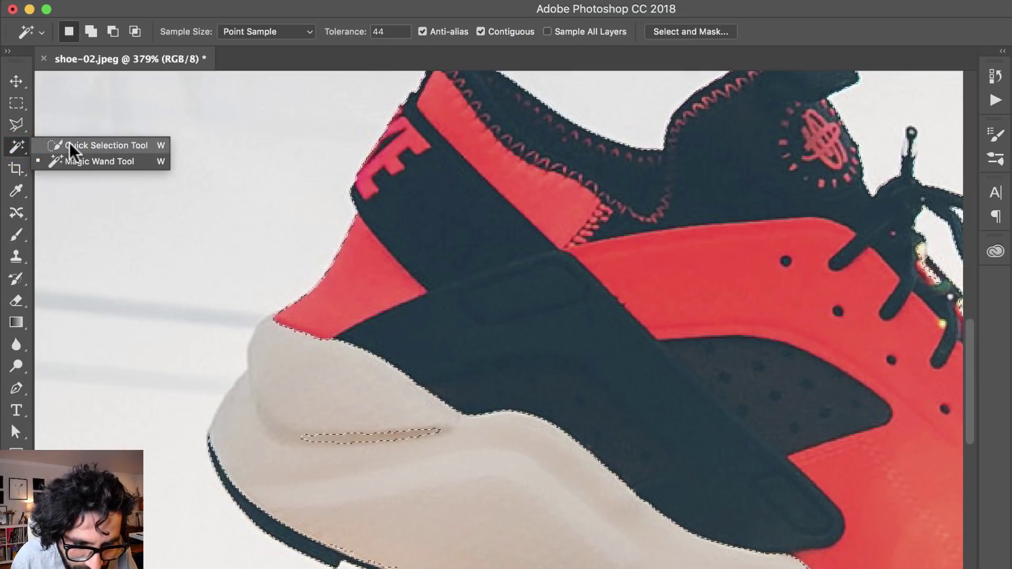
click(72, 146)
click(298, 340)
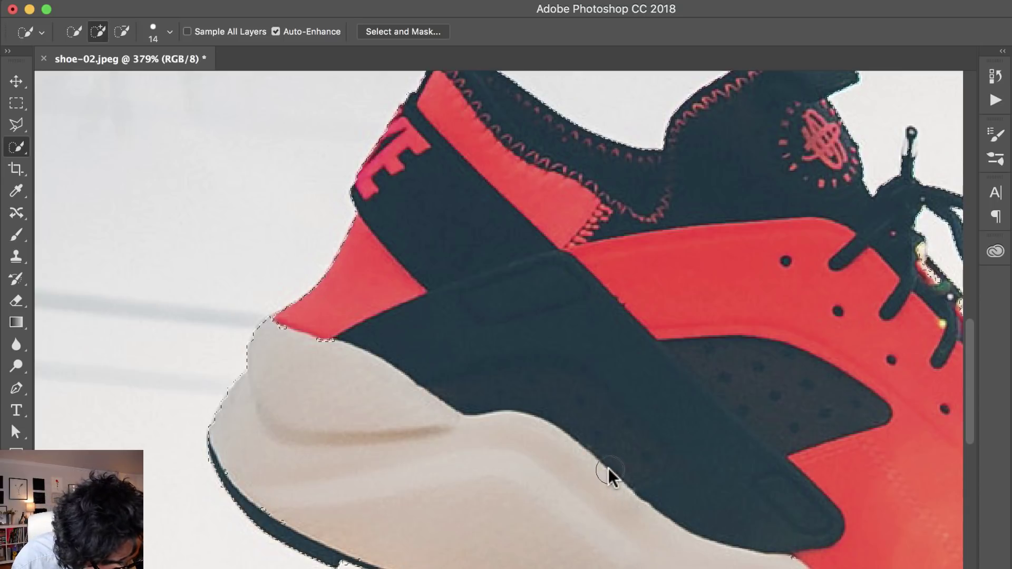
Add the upright lace tip above the knot to the selection with the Quick Selection tool.
scroll(608, 474, right, 10)
scroll(608, 475, down, 4)
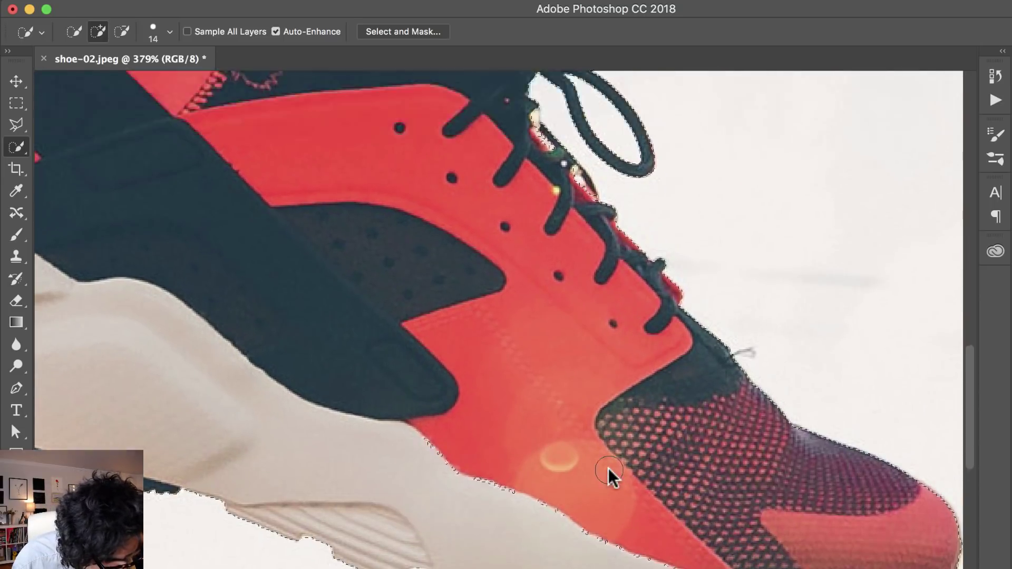
scroll(608, 474, up, 5)
scroll(609, 474, up, 2)
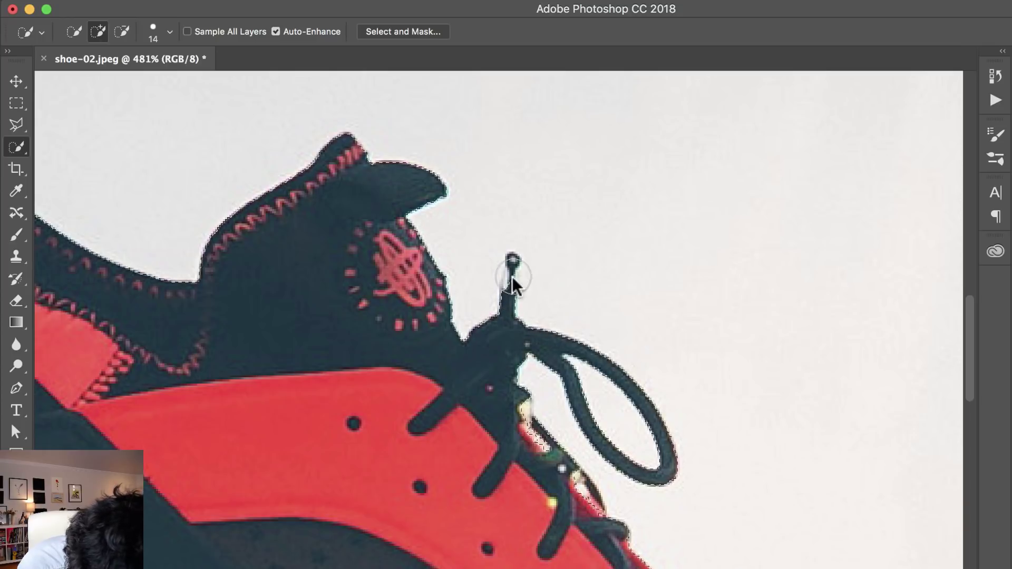
click(512, 257)
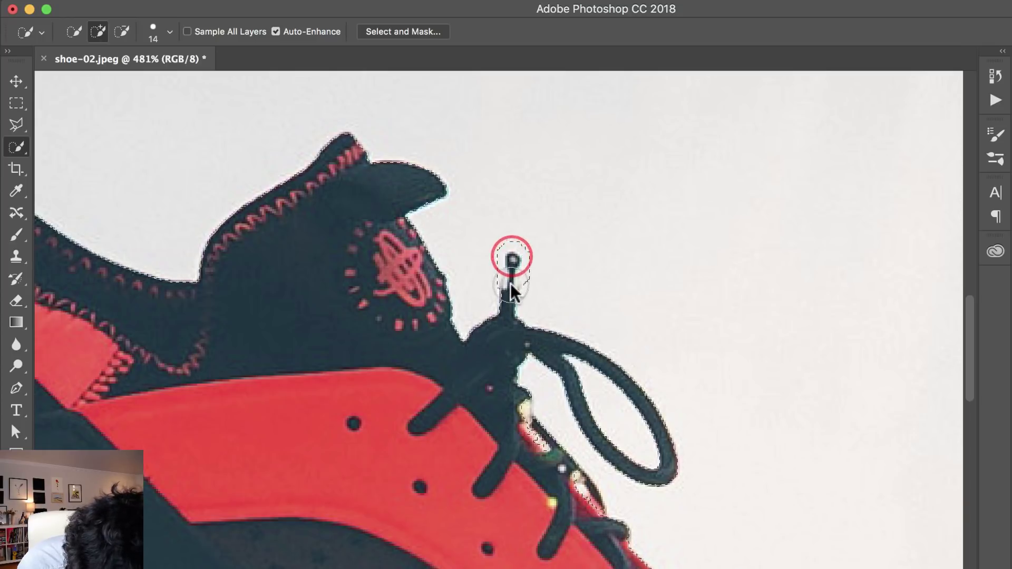
drag(511, 284, 511, 290)
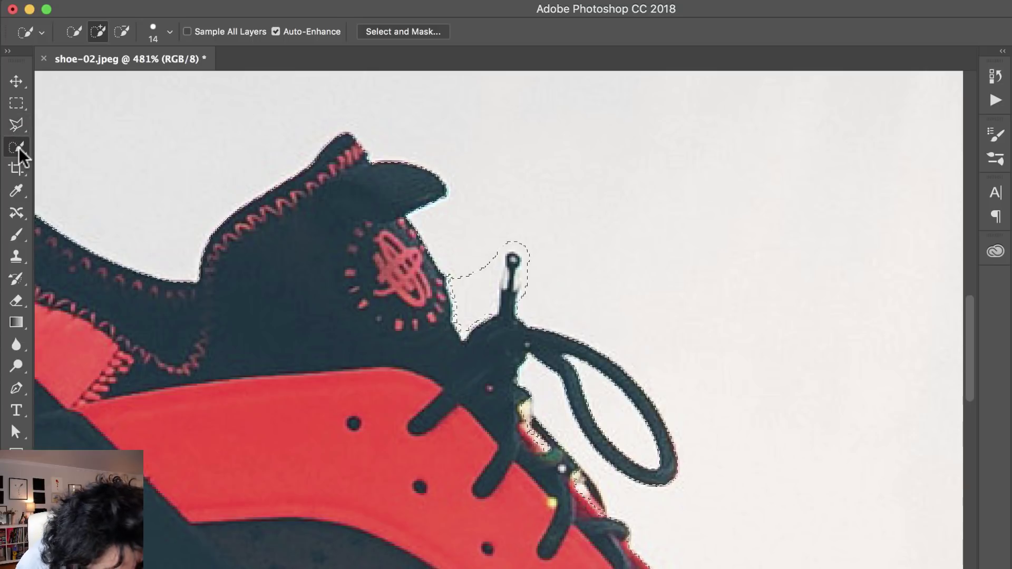
Subtract the excess background between the tongue and the lace tip from the selection with the Magic Wand.
drag(19, 153, 90, 162)
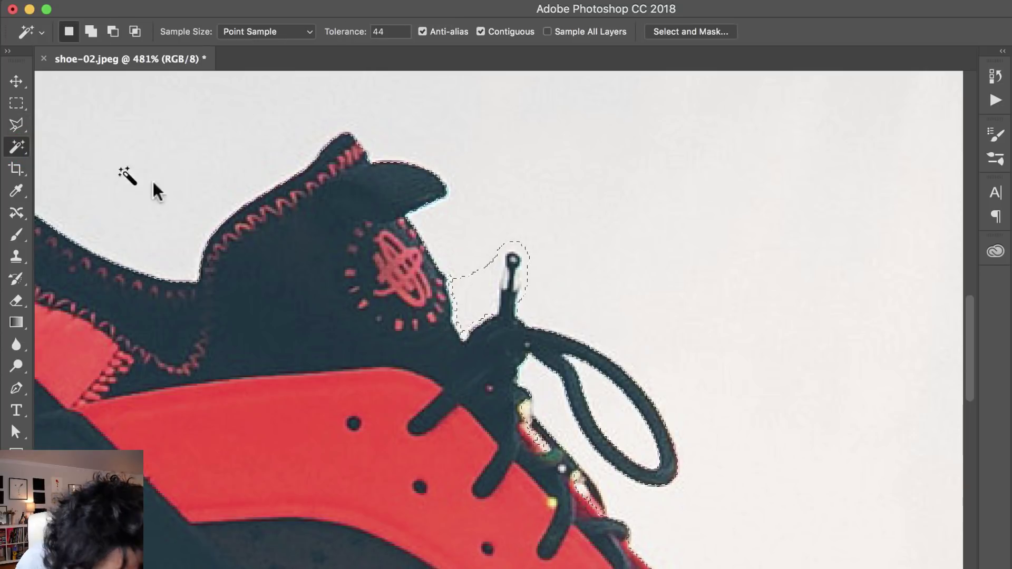
alt+click(482, 282)
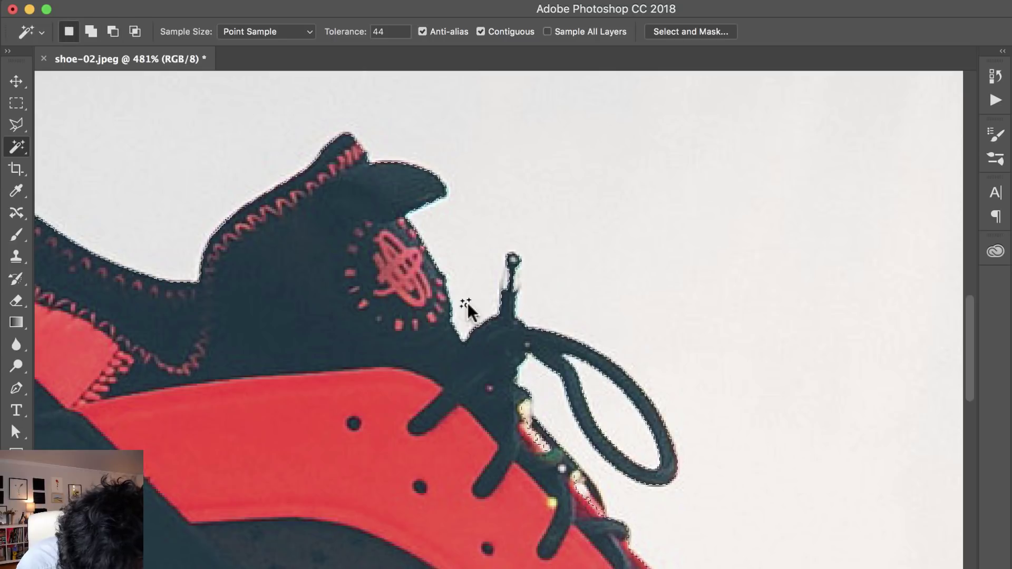
scroll(468, 311, left, 10)
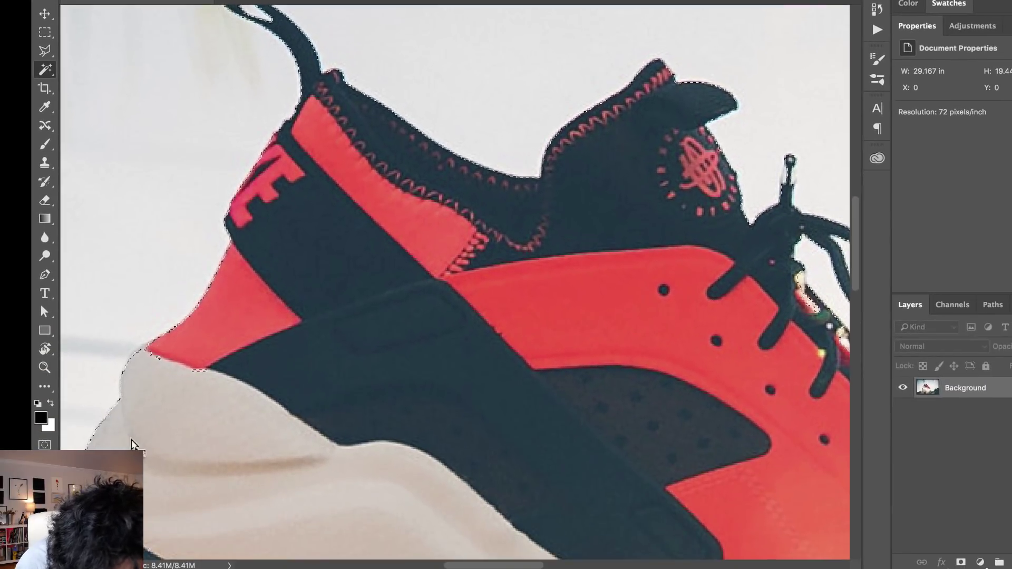
Examine the selection outline around the whole shoe, from heel and sole to toe, laces and collar, for missed or excess areas.
scroll(203, 380, down, 8)
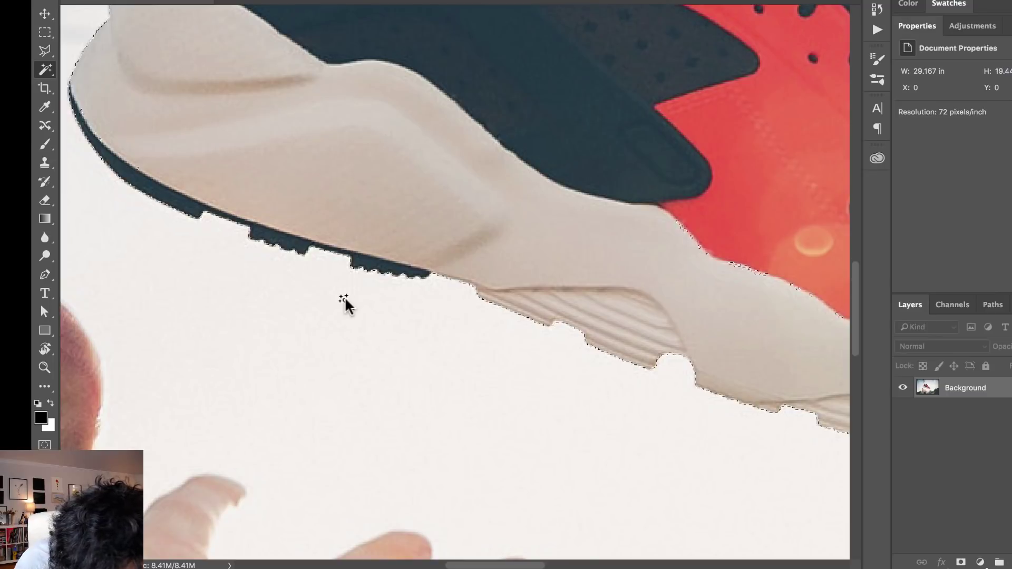
scroll(536, 289, right, 10)
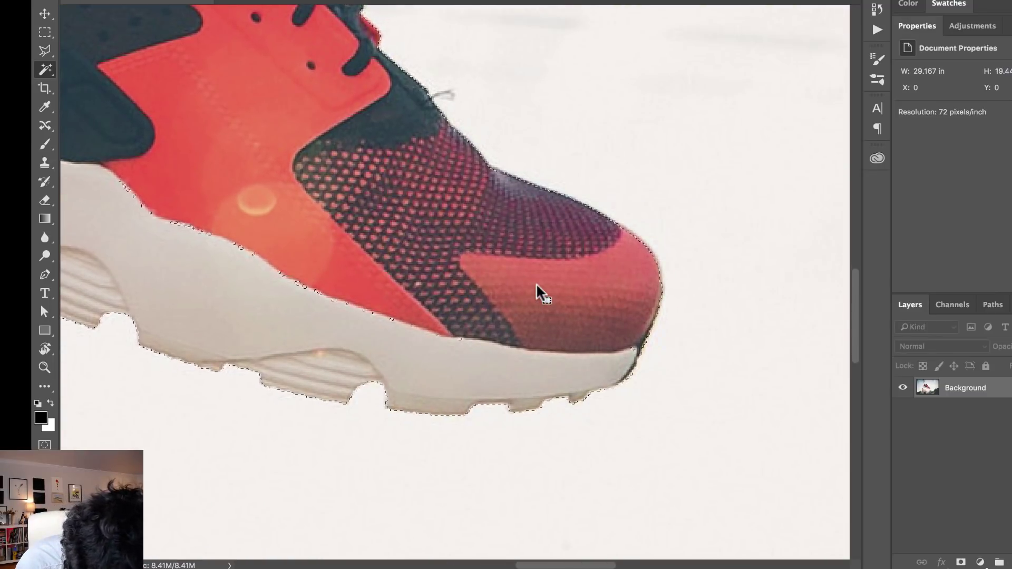
scroll(537, 292, up, 3)
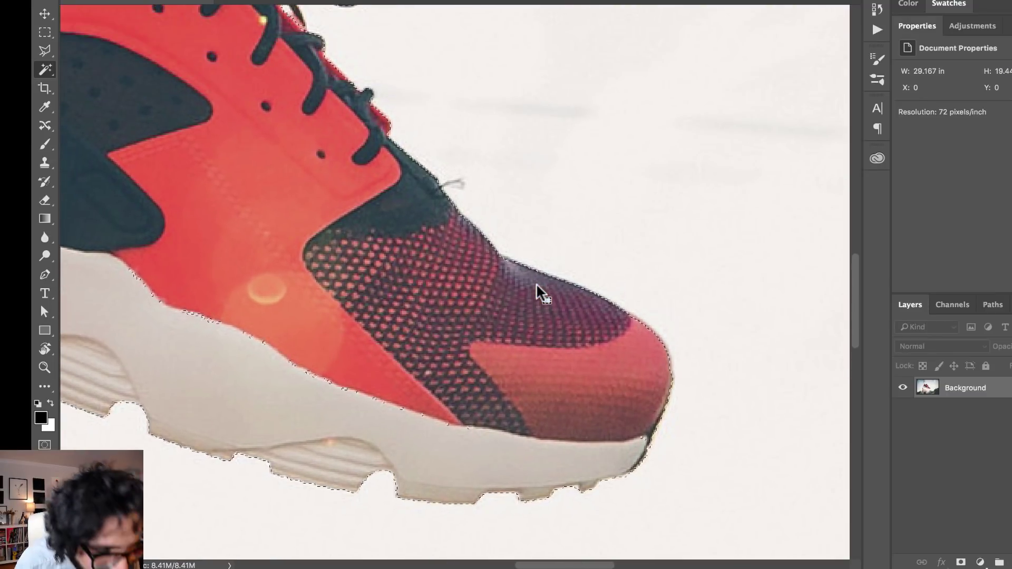
key(super+minus)
scroll(537, 286, left, 10)
scroll(536, 285, up, 3)
scroll(537, 286, right, 6)
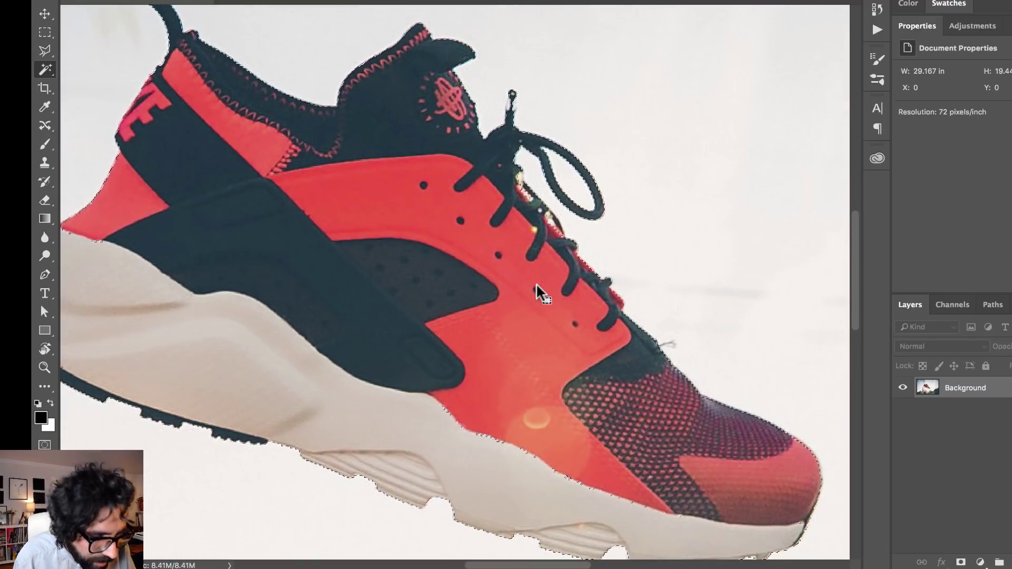
key(super+plus)
scroll(539, 261, right, 3)
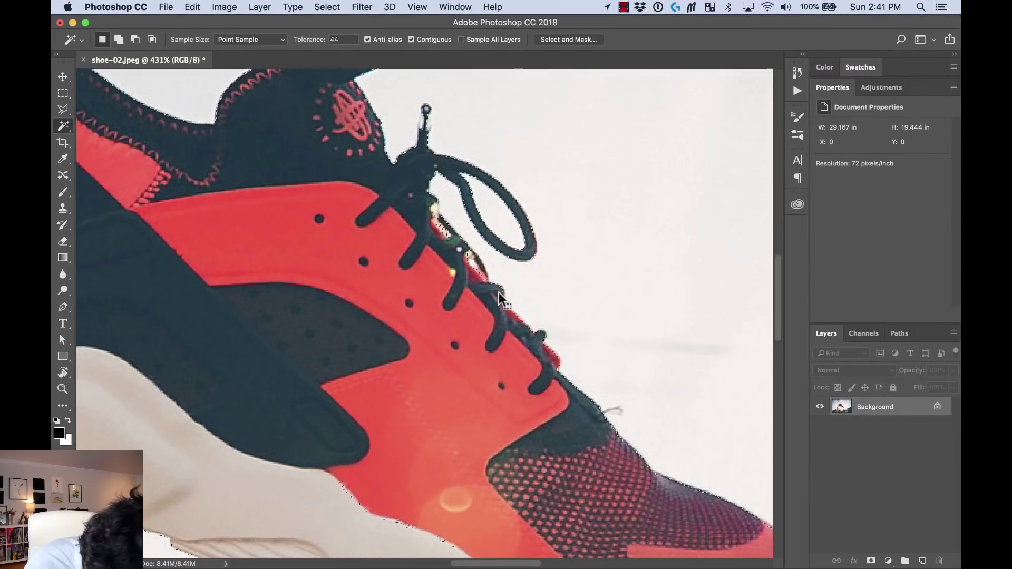
scroll(498, 292, down, 5)
scroll(438, 296, down, 2)
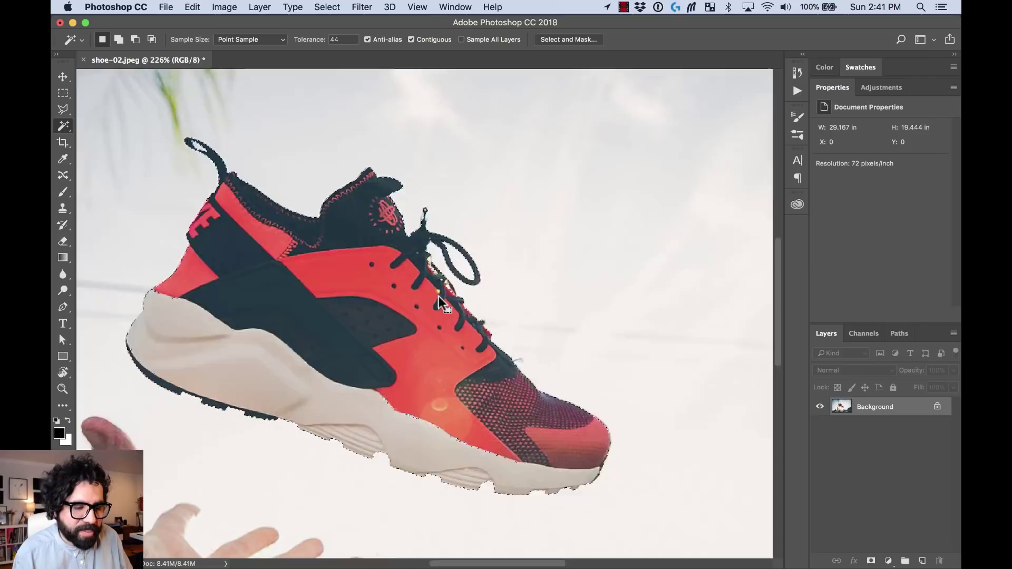
scroll(438, 296, down, 2)
scroll(558, 338, up, 2)
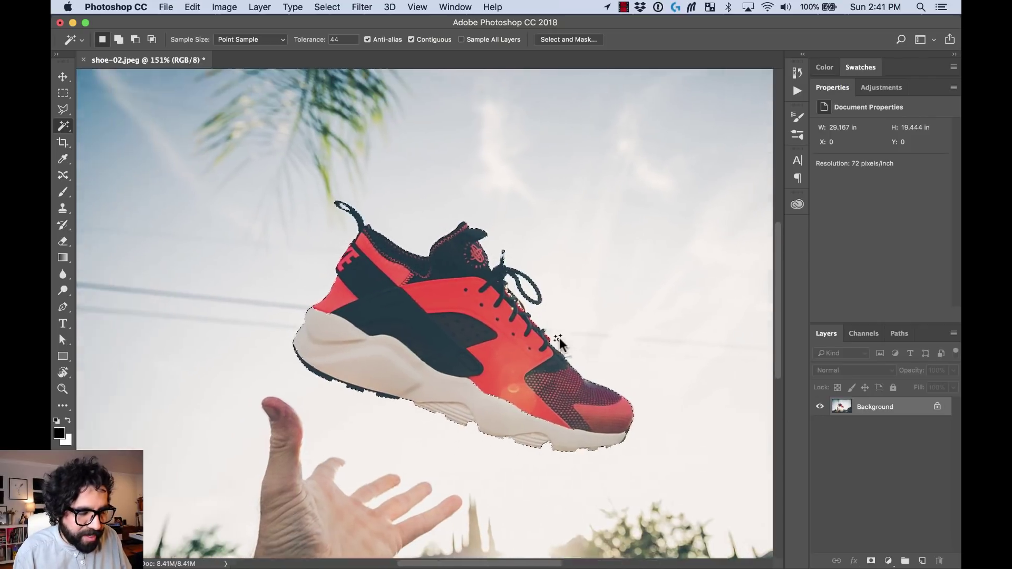
scroll(559, 337, down, 3)
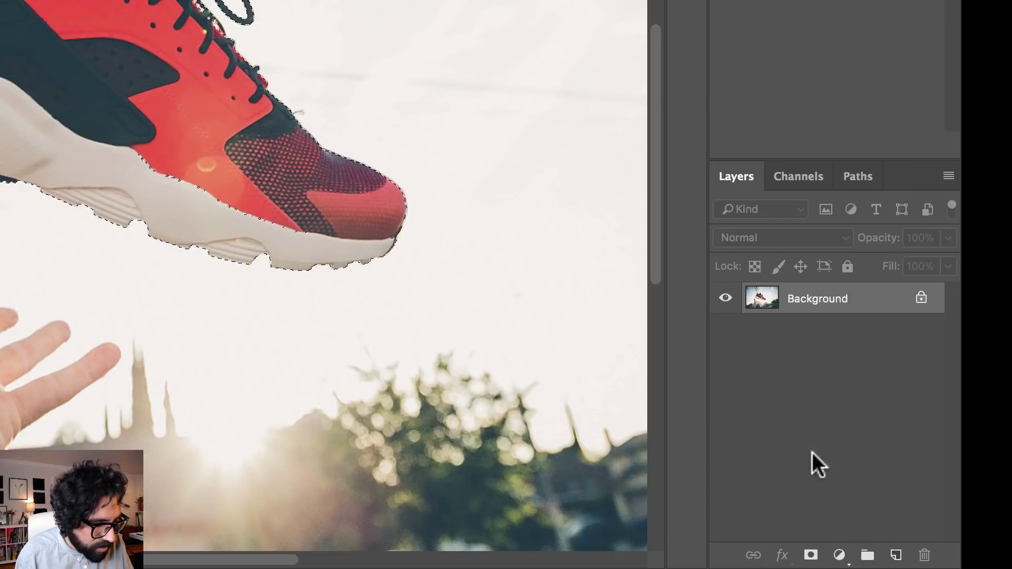
Add a layer mask to the photo from the shoe selection to hide the background.
click(811, 555)
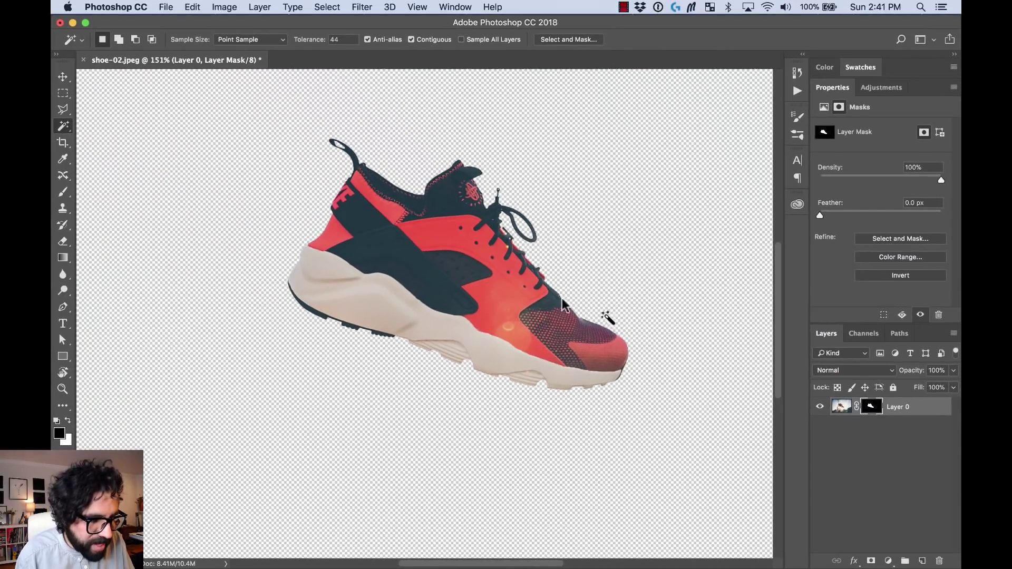
scroll(563, 304, right, 3)
scroll(563, 303, up, 2)
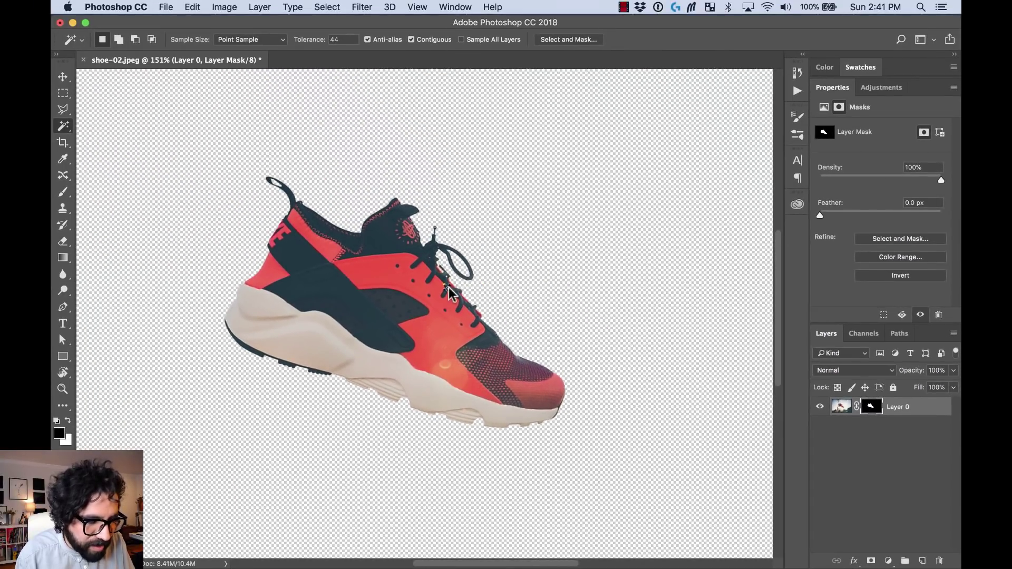
key(super+0)
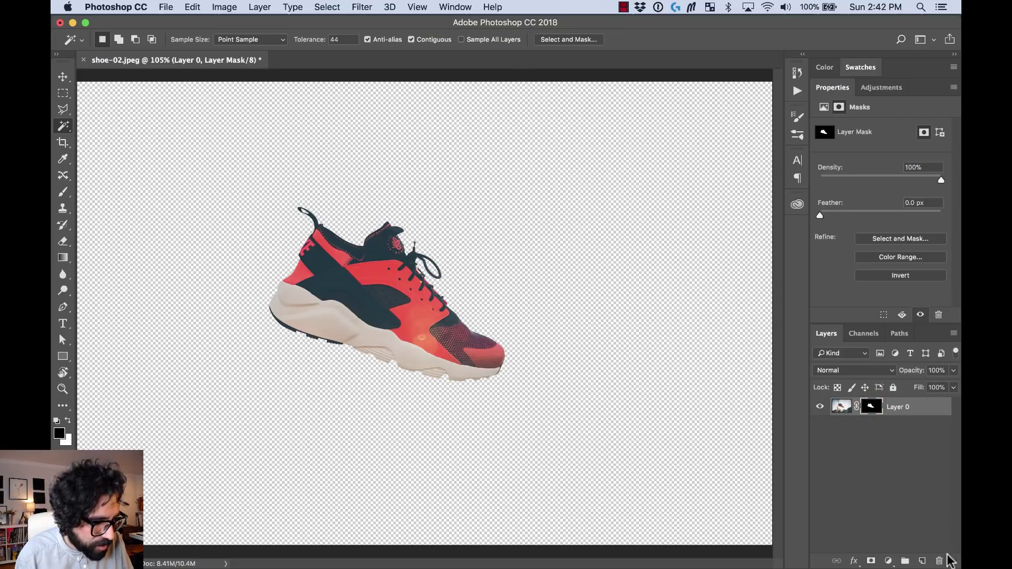
Delete the shoe's layer mask to bring back the original photo, and undo the deletion.
click(939, 562)
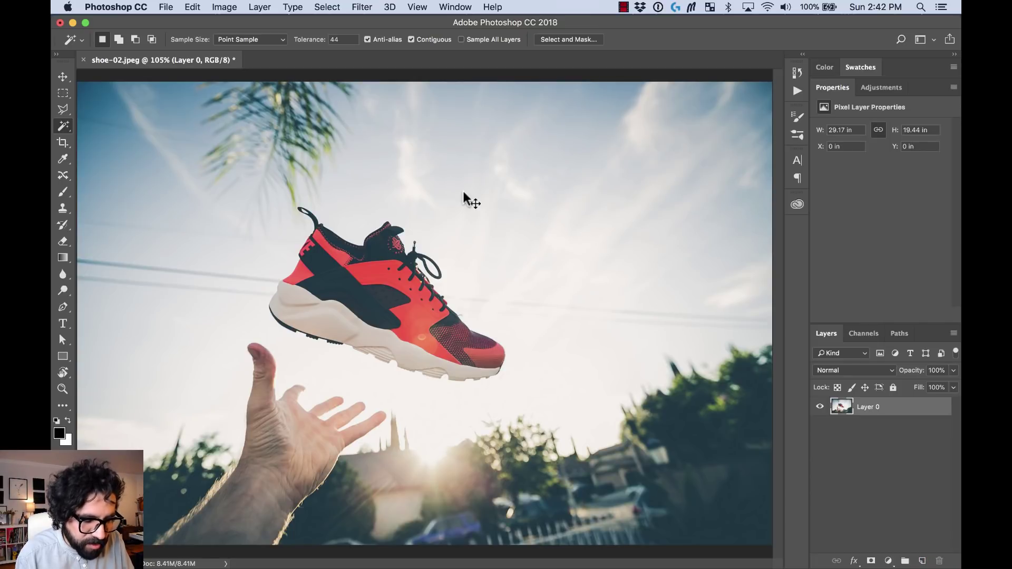
key(super+z)
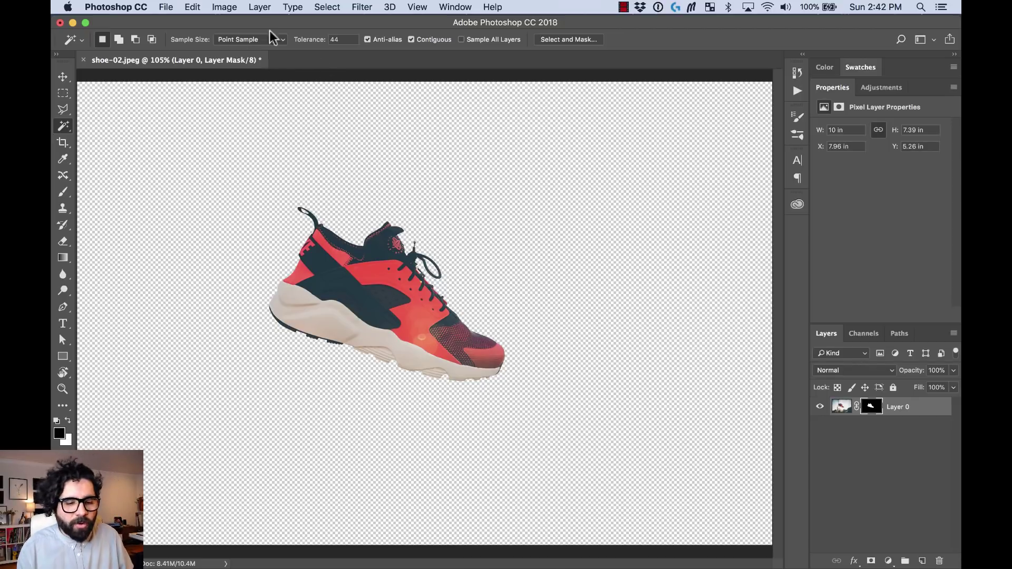
Trim the canvas to the shoe based on transparent pixels, cutting away all four sides.
click(227, 8)
click(256, 153)
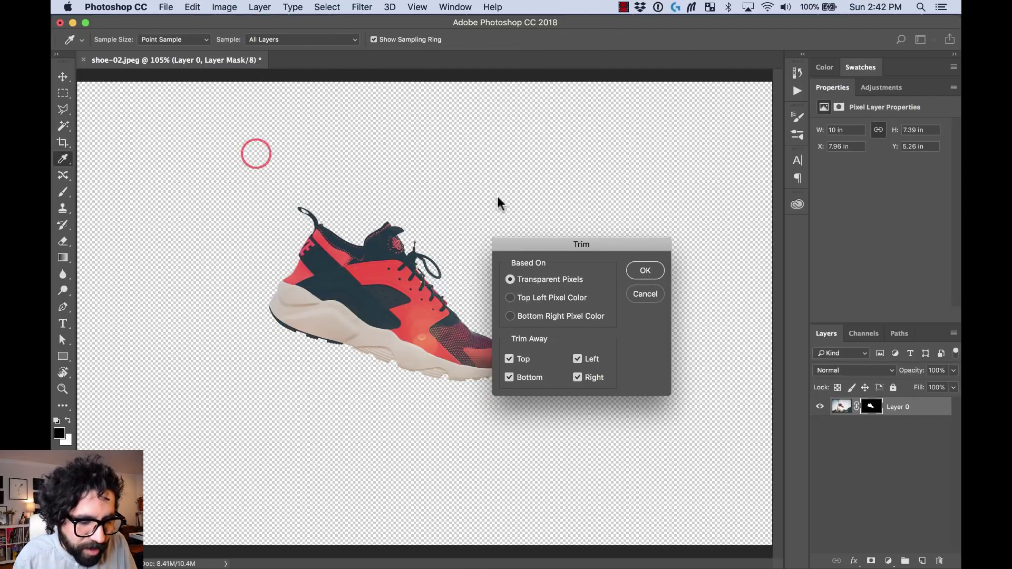
click(650, 271)
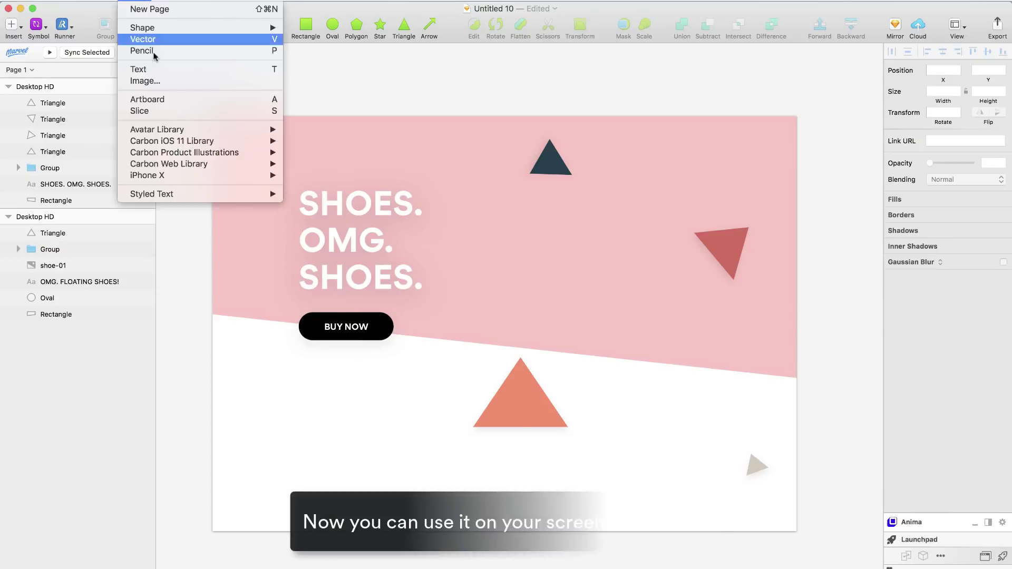
Switch to Sketch, insert the shoe-02 cut-out beside the SHOES. OMG. SHOES. headline, scale it to about 789 × 586 and place it at about X 546, Y 168.
click(154, 79)
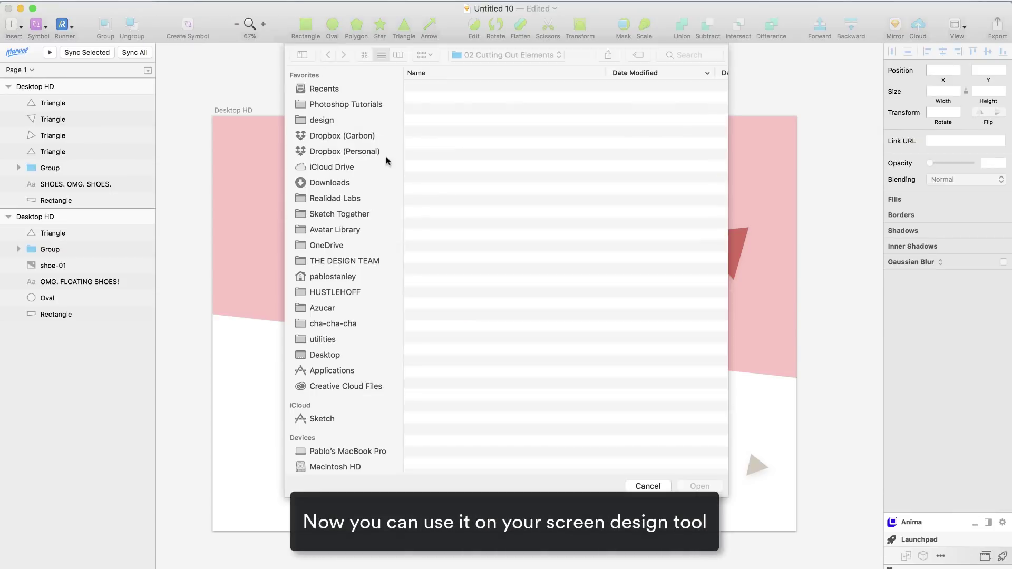
double_click(463, 90)
drag(540, 292, 574, 285)
drag(729, 200, 760, 178)
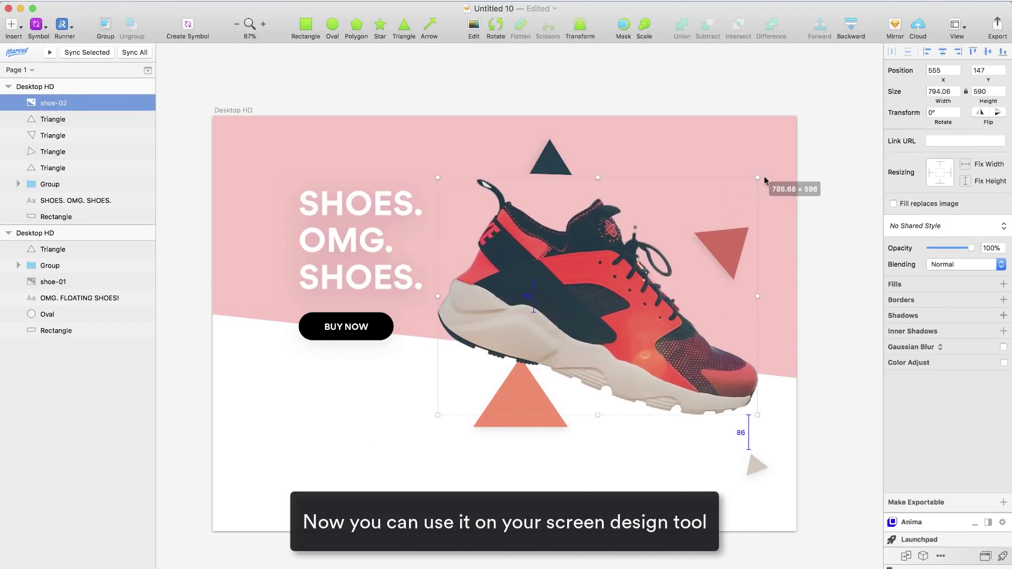
drag(652, 270, 648, 277)
Send the shoe-02 image behind the four triangles and shift the large orange triangle slightly up and to the left.
key(alt)
key(alt+super+Down)
key(alt+super+Down)
key(alt+super+Down)
key(alt+super+Down)
drag(536, 420, 513, 407)
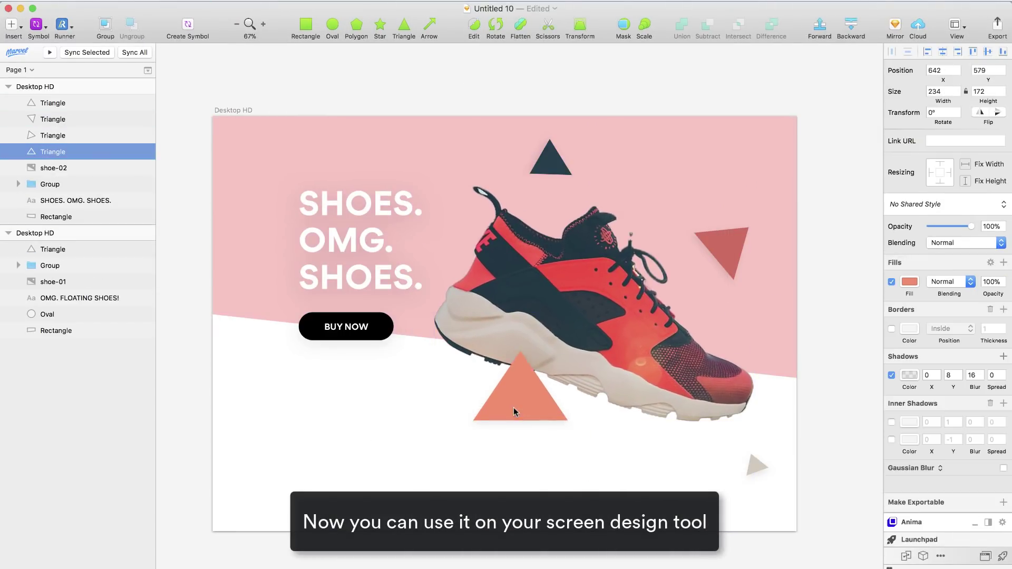
Add a shadow to the shoe-02 image with X -20, Y 32 and Blur 54.
click(638, 380)
click(1003, 315)
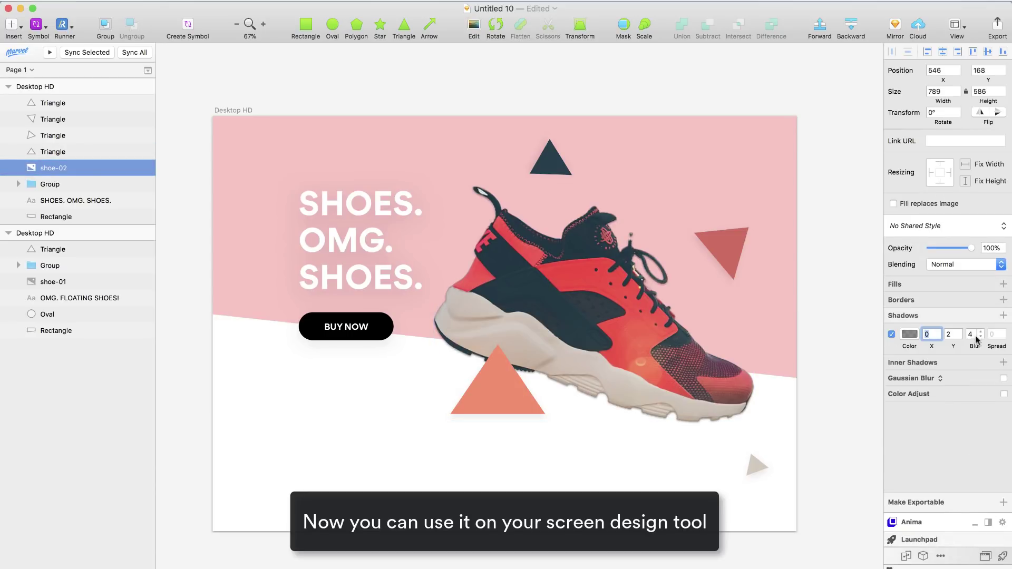
click(975, 335)
key(shift+Up)
key(shift+Up)
key(shift+Up)
key(shift+Up)
click(949, 335)
key(shift+Up)
key(shift+Up)
key(shift+Tab)
key(shift+Down)
key(shift+Down)
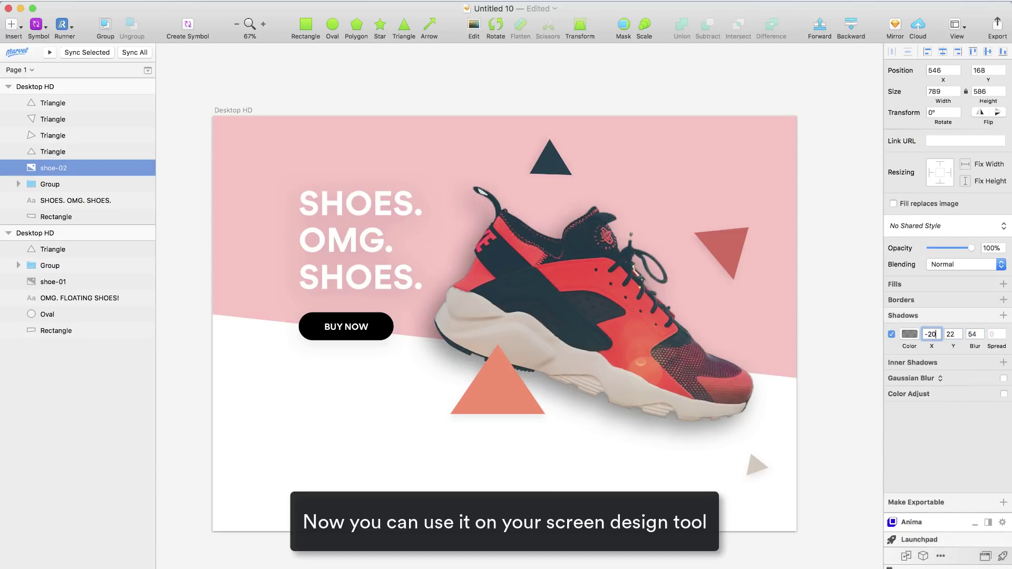
key(Tab)
key(shift+Up)
Lower the opacity of the shoe's black shadow colour to 10 and deselect the image.
click(911, 335)
click(996, 504)
key(shift+Down)
key(shift+Down)
key(shift+Down)
key(shift+Down)
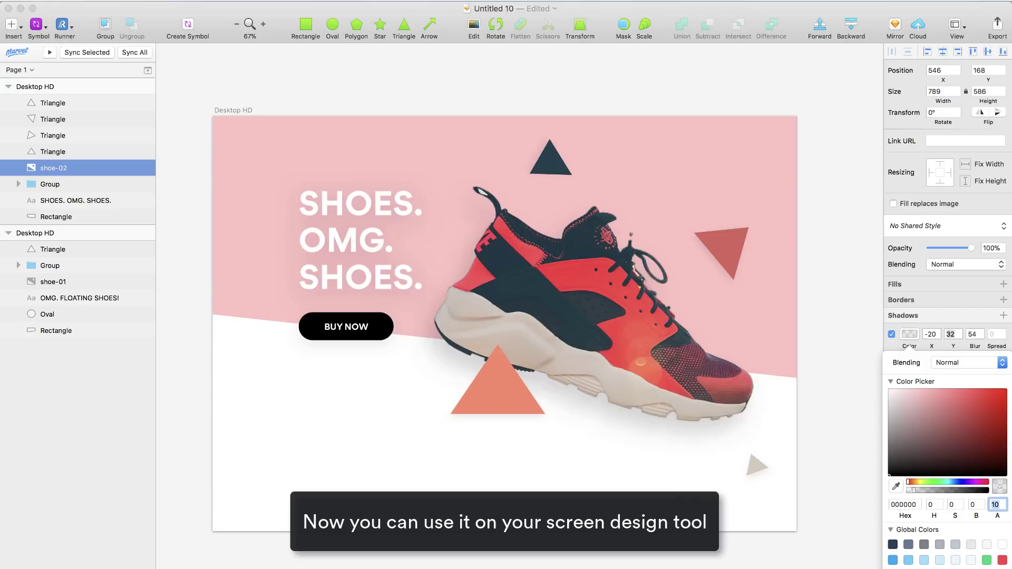
click(726, 109)
click(664, 5)
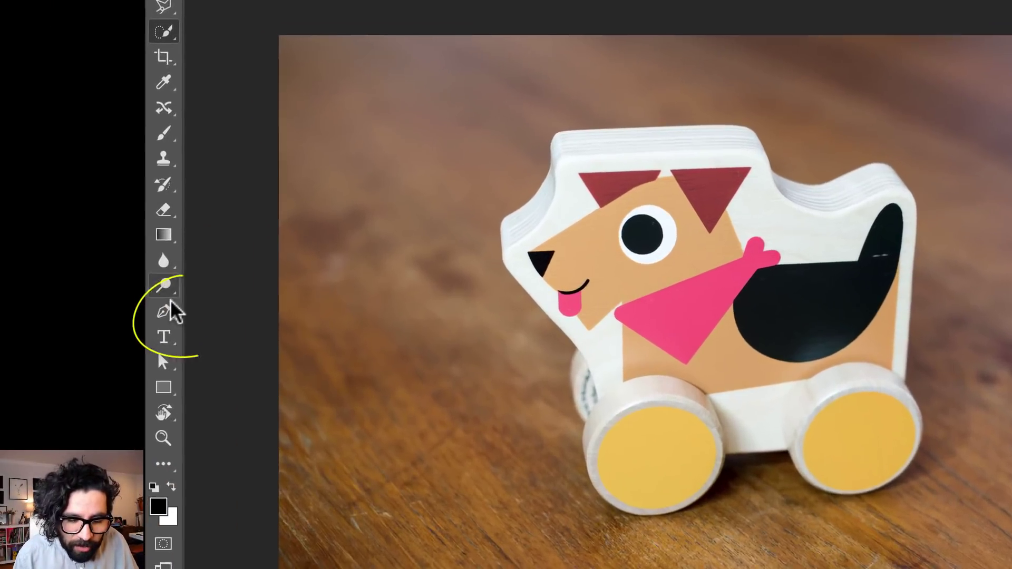
In Photoshop's toy.jpg, set up the Pen tool in Shape mode with no fill and a black stroke.
click(63, 306)
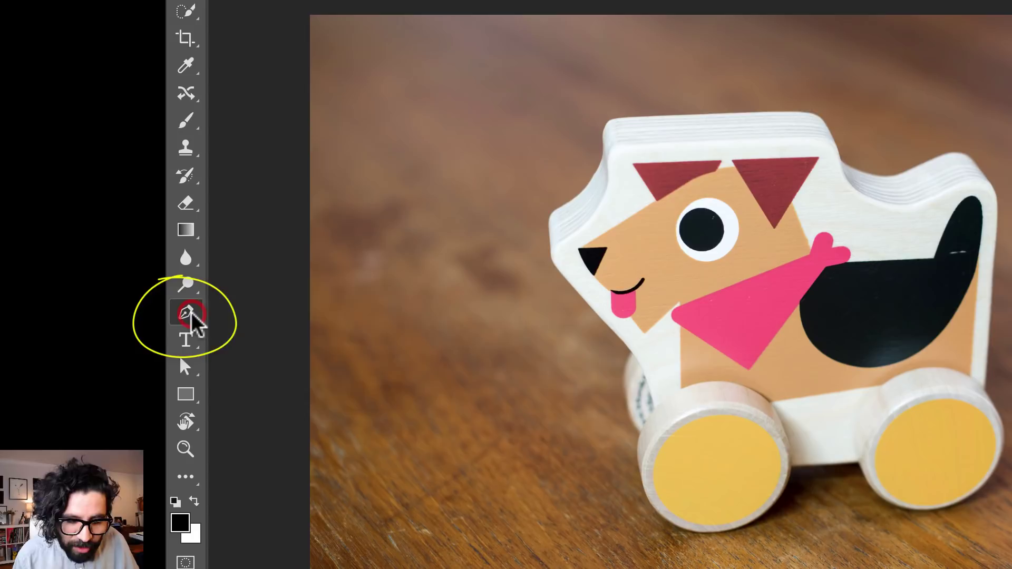
click(257, 311)
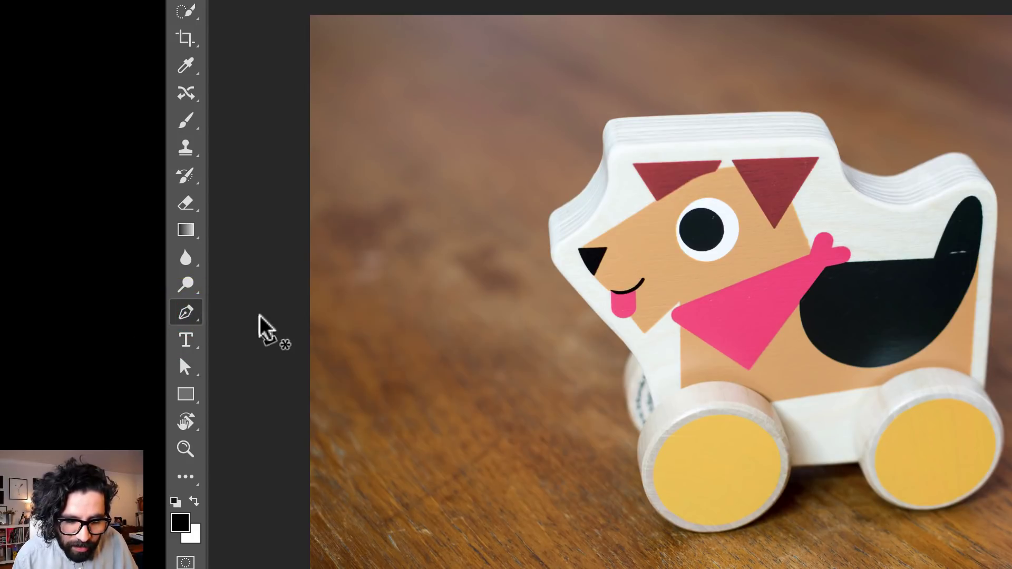
key(super+plus)
key(super+plus)
key(super+plus)
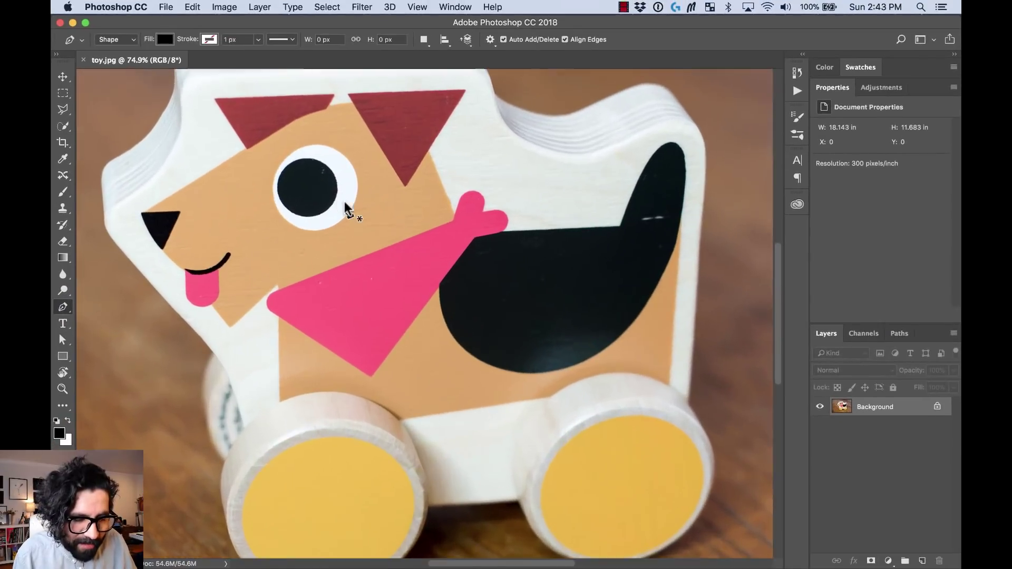
scroll(344, 201, left, 5)
scroll(343, 202, up, 4)
scroll(344, 202, up, 3)
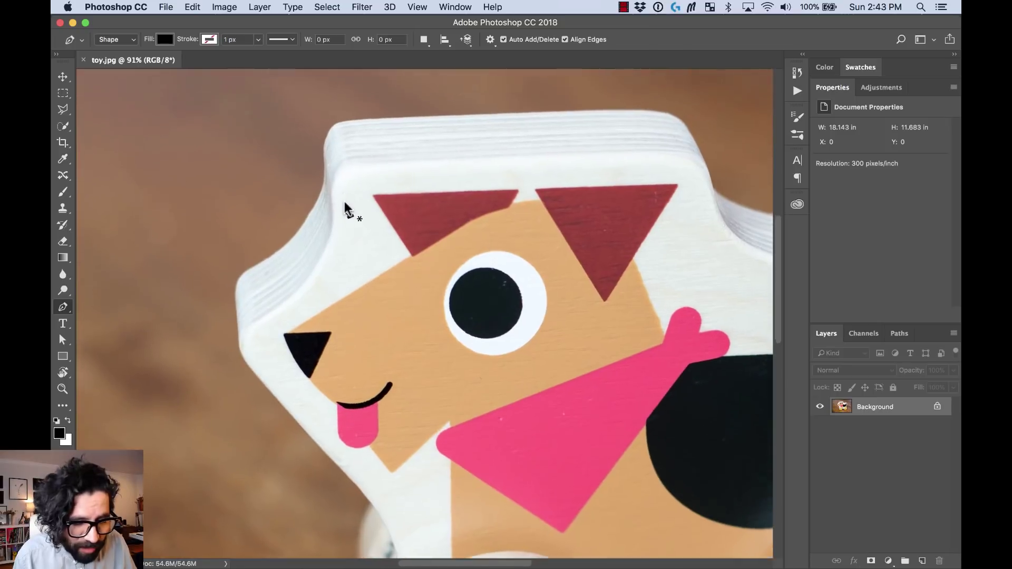
scroll(343, 201, down, 2)
scroll(344, 202, up, 3)
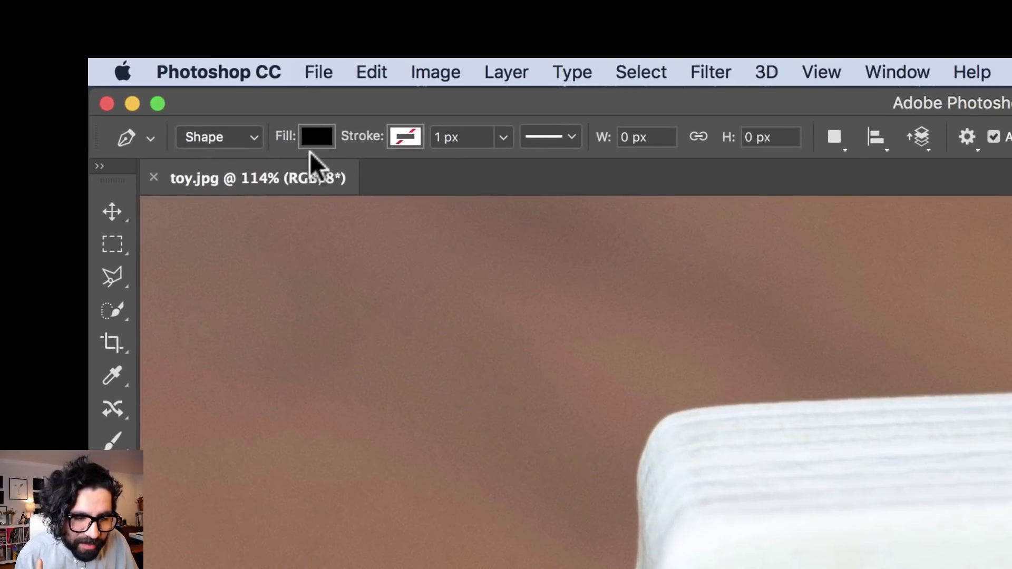
click(165, 40)
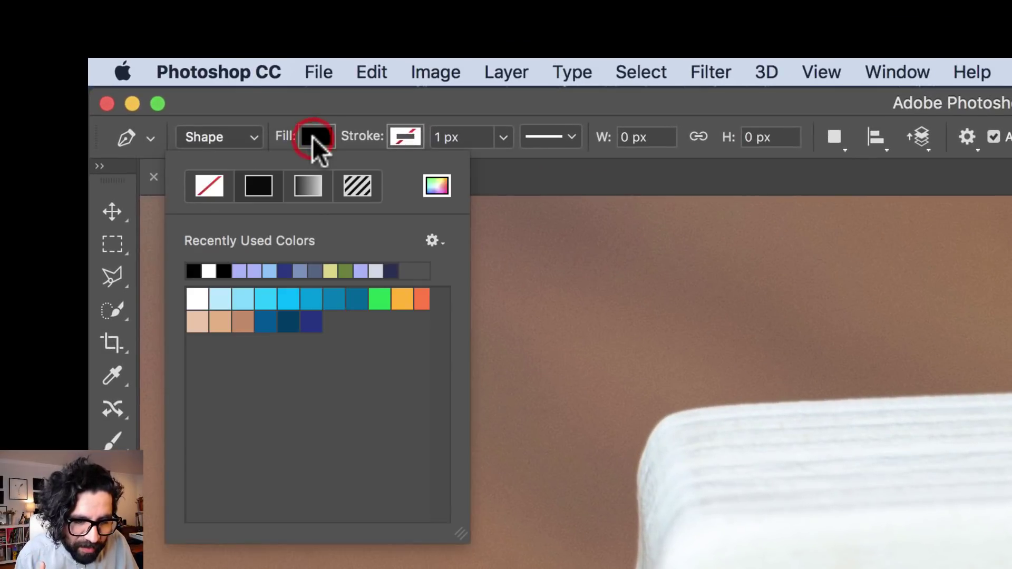
click(210, 183)
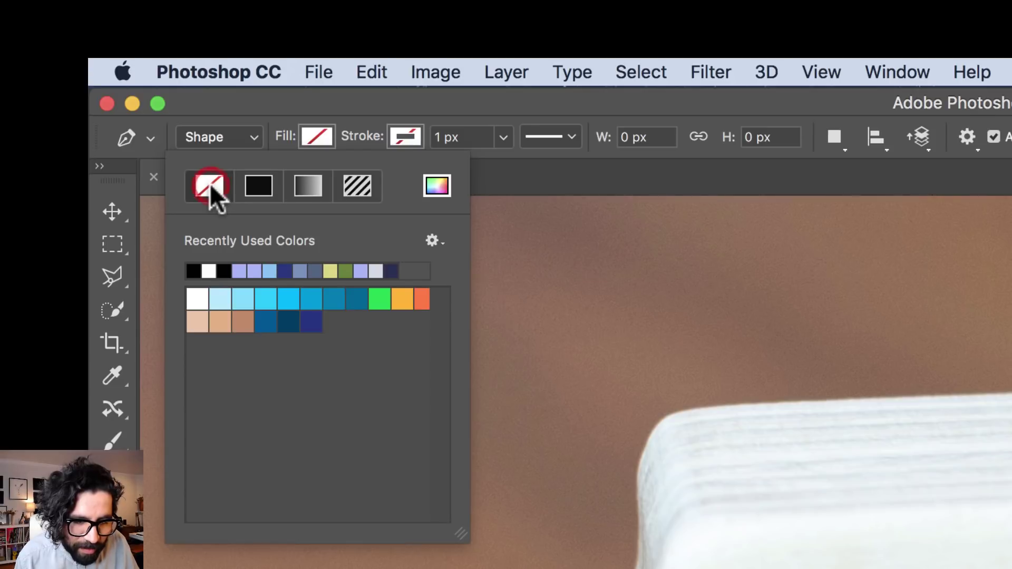
click(404, 136)
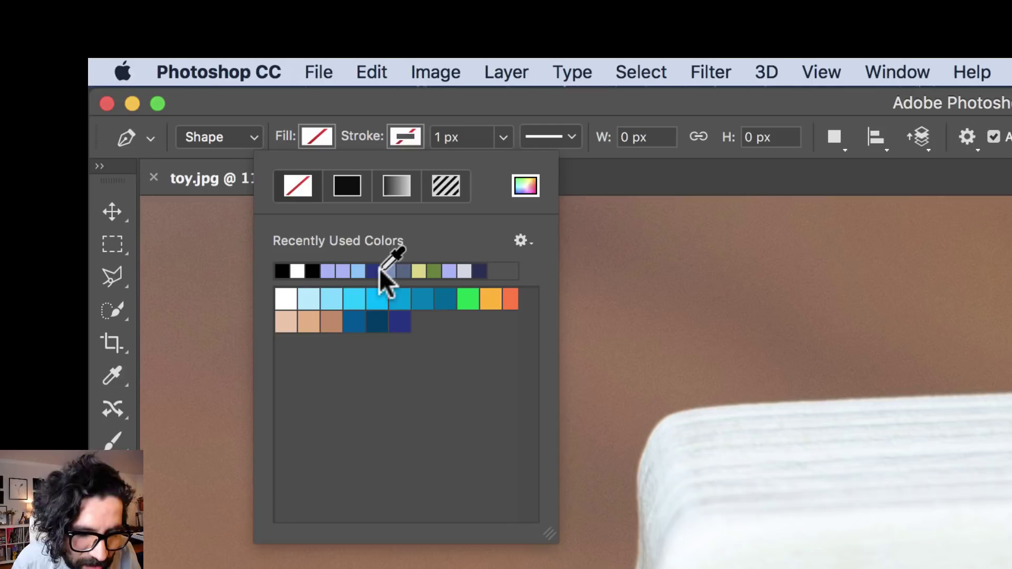
click(282, 271)
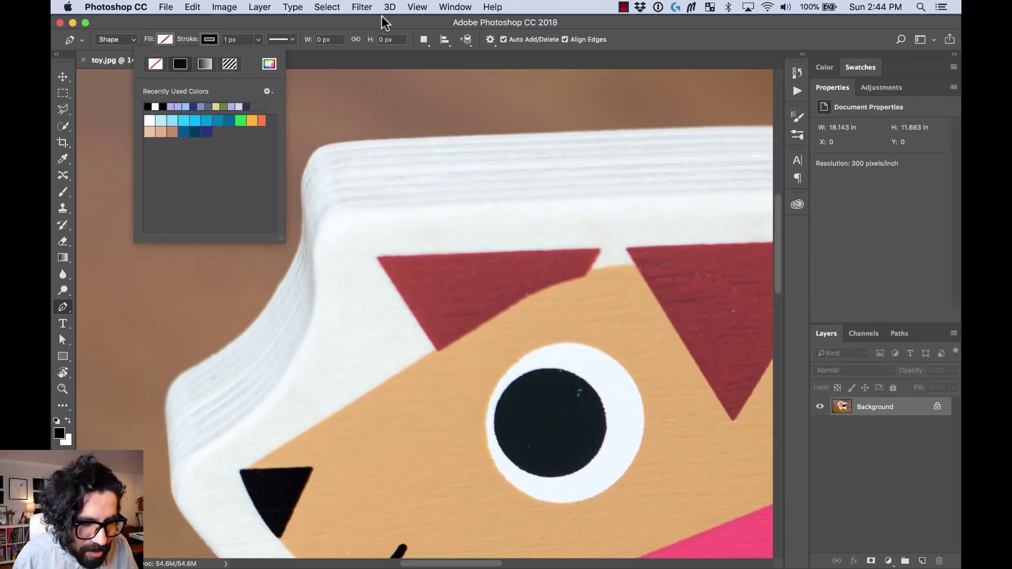
click(434, 28)
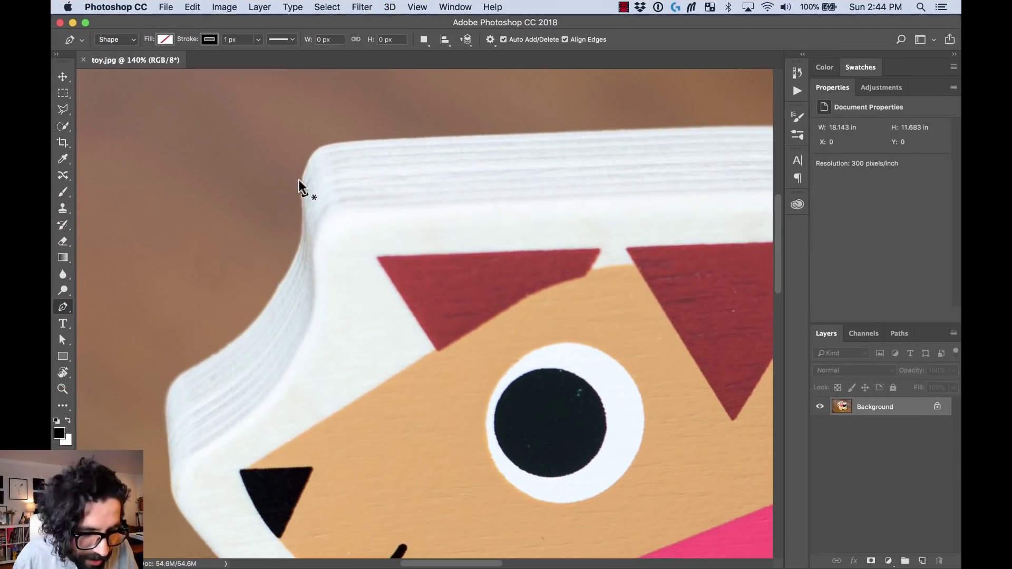
Start the path at the upper front corner of the toy dog's head and trace along the top edge to the back of the head.
key(super+plus)
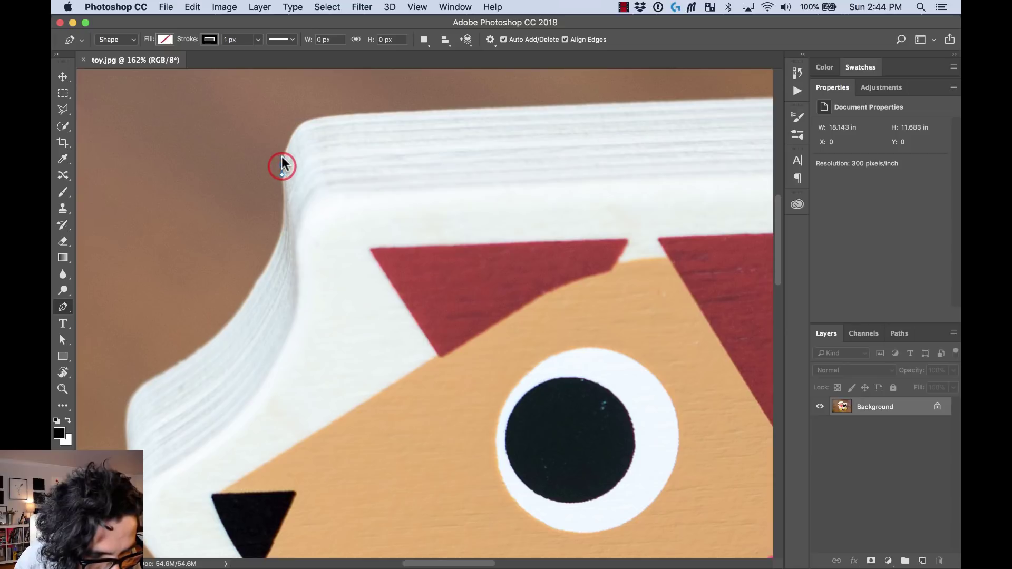
drag(282, 166, 283, 157)
drag(309, 121, 331, 116)
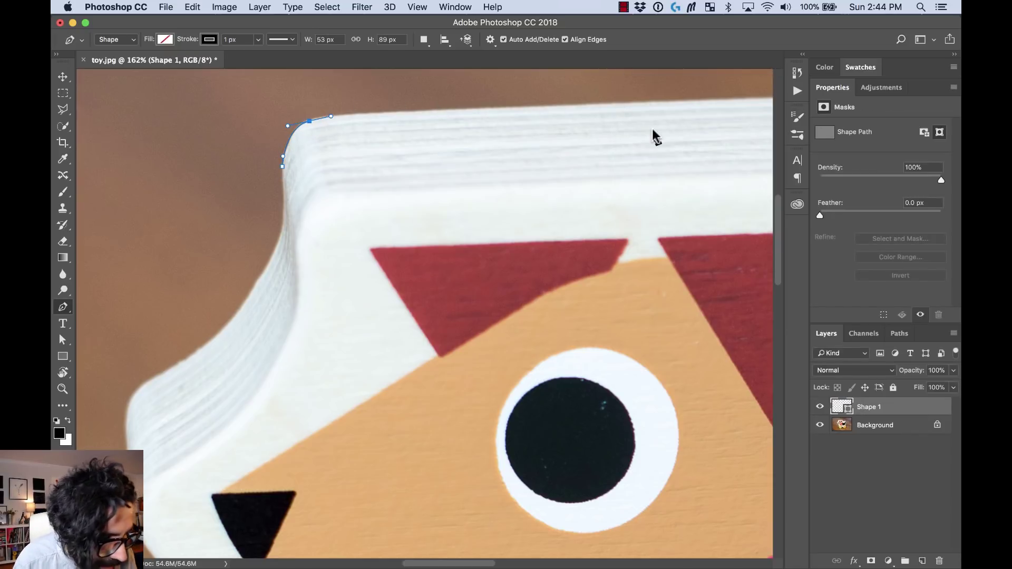
scroll(653, 135, right, 10)
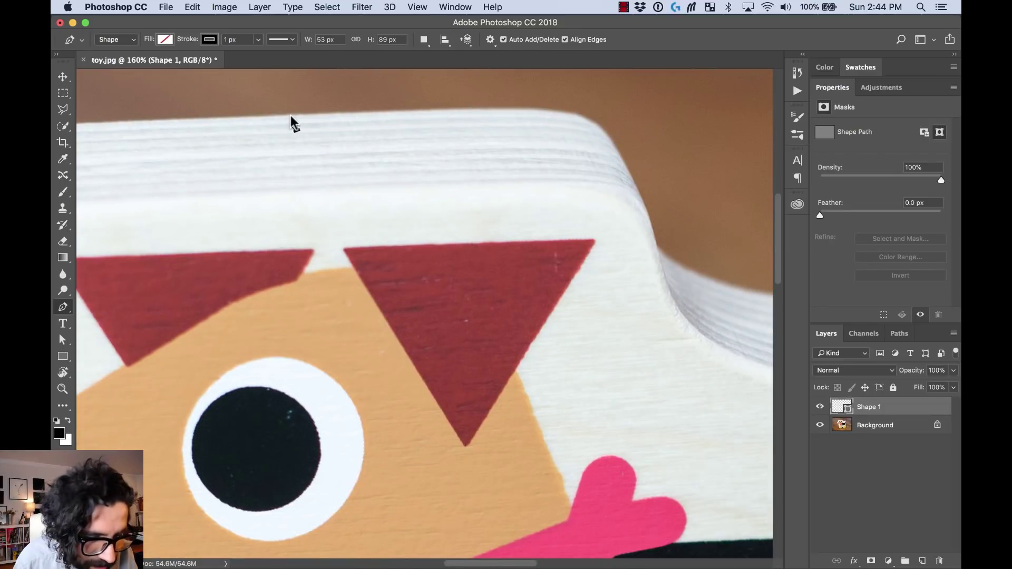
drag(291, 116, 368, 113)
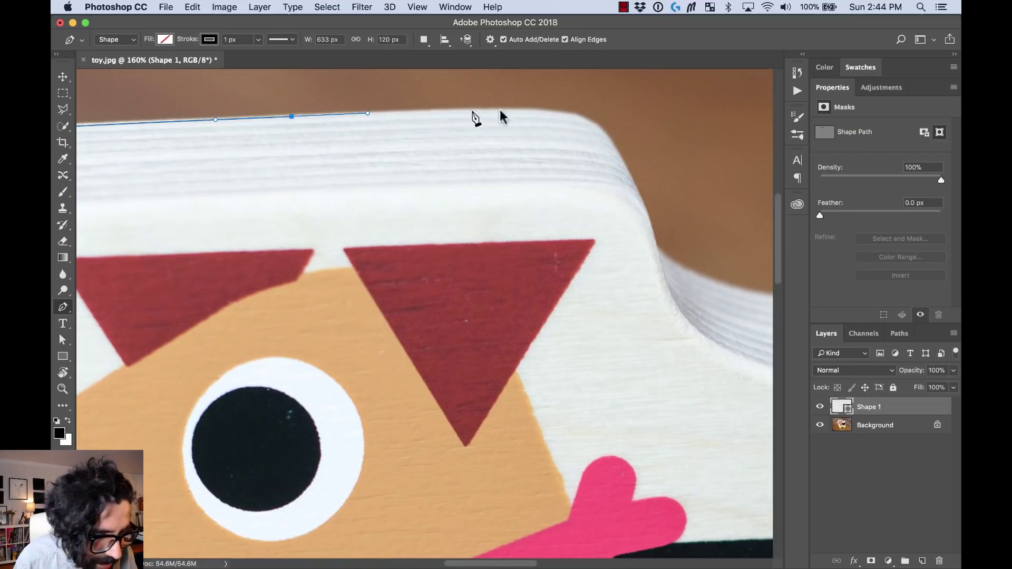
drag(567, 113, 598, 121)
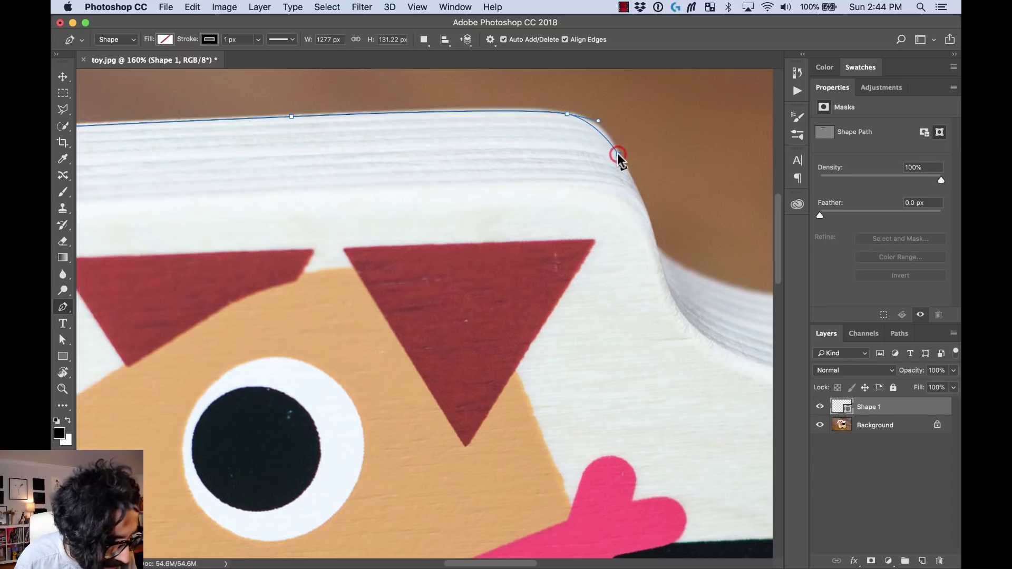
click(652, 222)
Continue the path through the curved dip behind the head and over the raised rump to the toy's upper rear corner.
scroll(657, 256, right, 3)
drag(558, 186, 591, 191)
scroll(561, 192, right, 5)
scroll(699, 142, right, 3)
drag(587, 147, 616, 143)
click(648, 158)
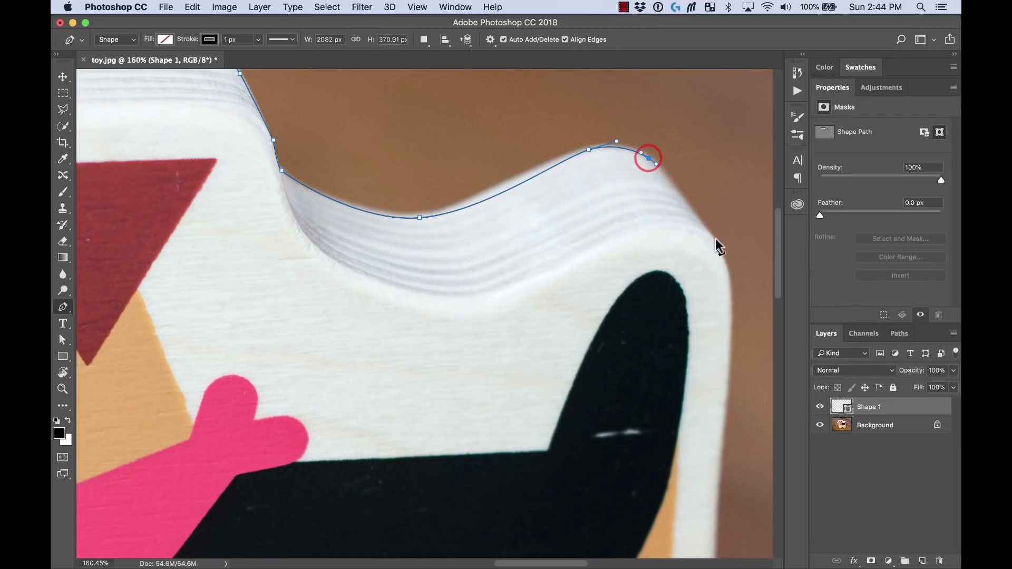
click(715, 237)
drag(732, 289, 731, 314)
Extend the path down the toy's straight rear edge to where it meets the rear wheel.
scroll(731, 313, down, 5)
click(720, 308)
scroll(720, 308, down, 7)
click(728, 207)
click(728, 220)
Trace the path around the outside of the rear wheel up to the body's underside.
scroll(728, 220, down, 2)
drag(685, 248, 682, 316)
drag(480, 448, 357, 454)
drag(287, 357, 275, 329)
click(266, 309)
scroll(300, 321, left, 5)
click(280, 342)
Carry the path along the body's underside and around the front wheel, redrawing the curve on its outer side.
scroll(281, 341, left, 1)
scroll(322, 359, down, 2)
scroll(322, 359, left, 2)
click(434, 221)
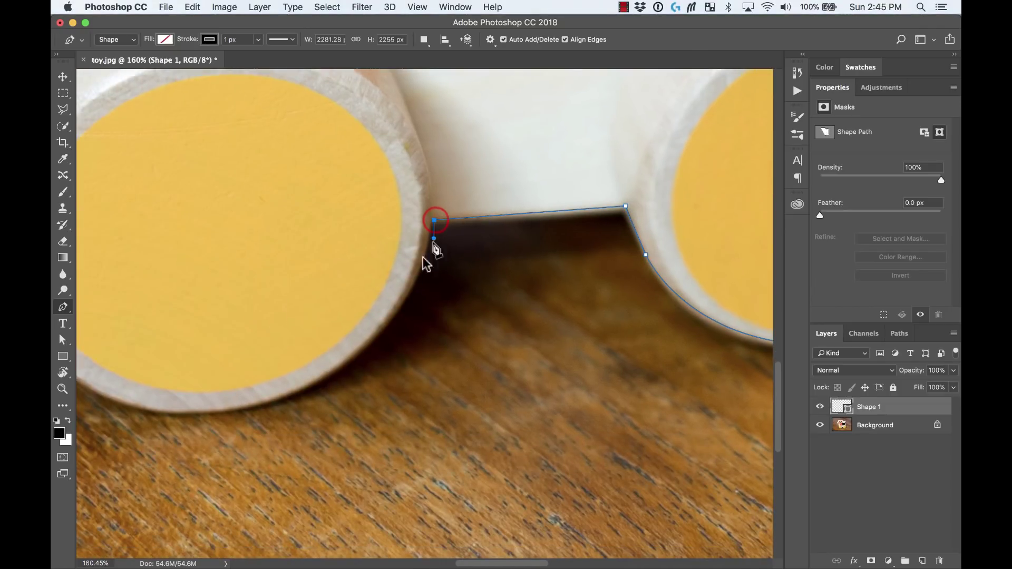
scroll(429, 253, left, 2)
drag(285, 410, 95, 428)
super+click(514, 239)
scroll(300, 296, left, 3)
drag(254, 293, 244, 274)
key(super+z)
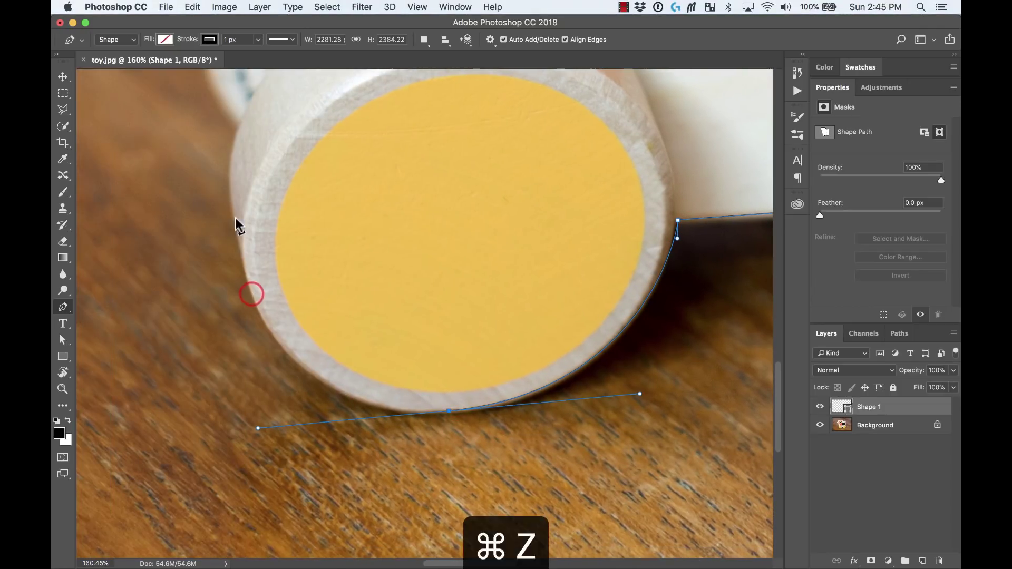
drag(235, 222, 232, 198)
drag(232, 156, 237, 138)
Trace the path around the partly hidden far wheel up to where it meets the toy's chest.
scroll(274, 182, up, 4)
click(237, 439)
drag(204, 368, 194, 326)
drag(196, 260, 205, 237)
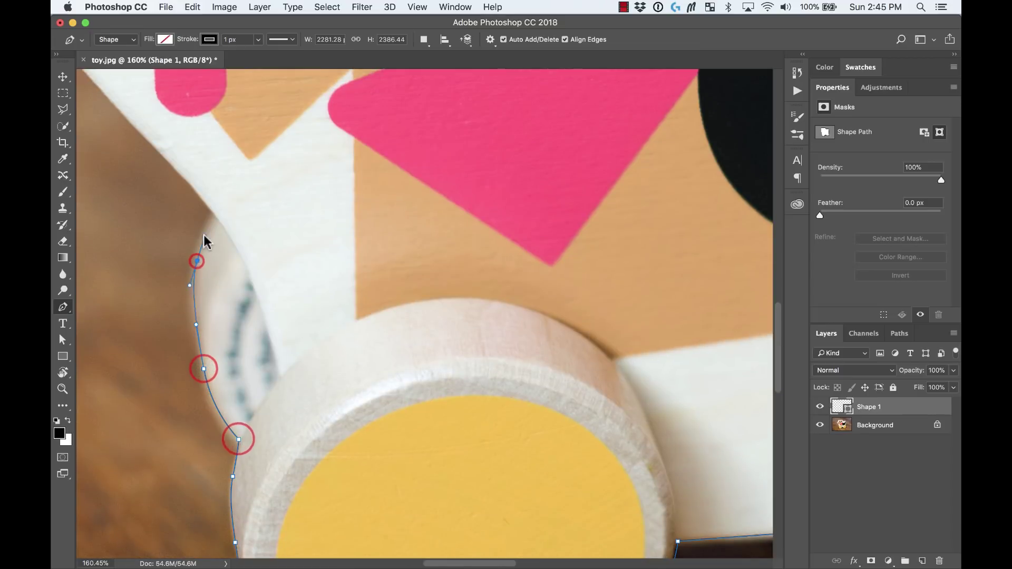
click(217, 215)
Trace the chest, chin, muzzle and forehead edges back to the starting point to close the dog's outline.
scroll(242, 253, up, 4)
click(264, 288)
scroll(253, 279, up, 1)
click(188, 230)
scroll(160, 176, up, 2)
drag(162, 190, 190, 174)
scroll(157, 148, up, 2)
scroll(191, 175, up, 3)
drag(195, 210, 212, 180)
scroll(212, 179, up, 4)
click(227, 193)
key(super+0)
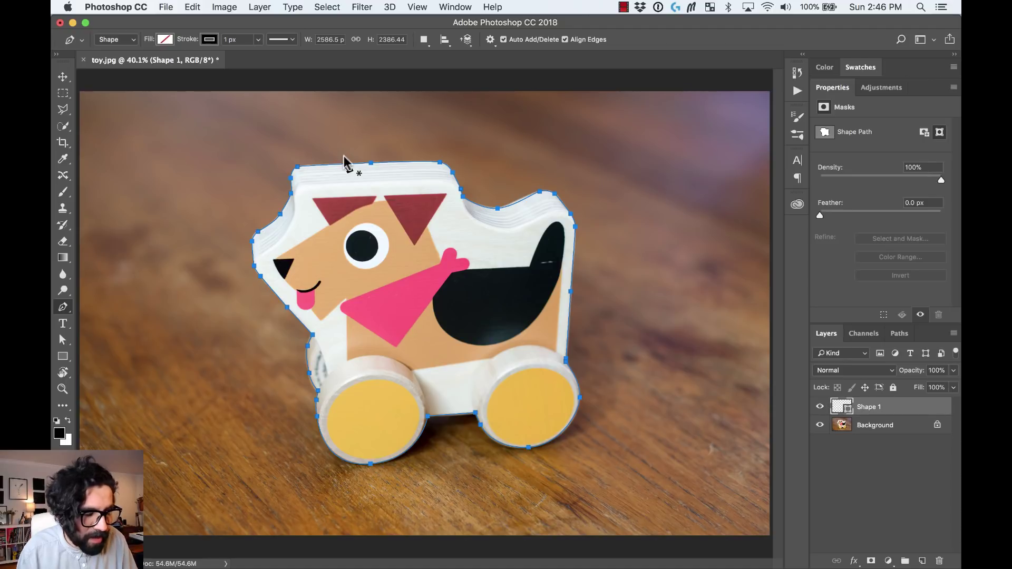
With the Direct Selection Tool, nudge the outline's anchor point on top of the raised rump slightly to the left.
scroll(343, 157, up, 5)
scroll(344, 156, up, 3)
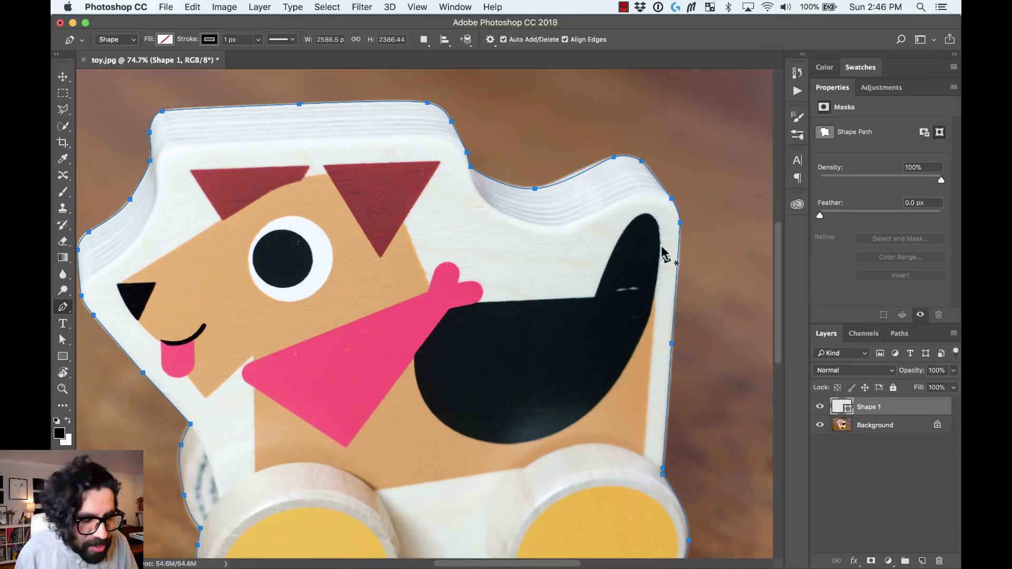
scroll(640, 173, up, 2)
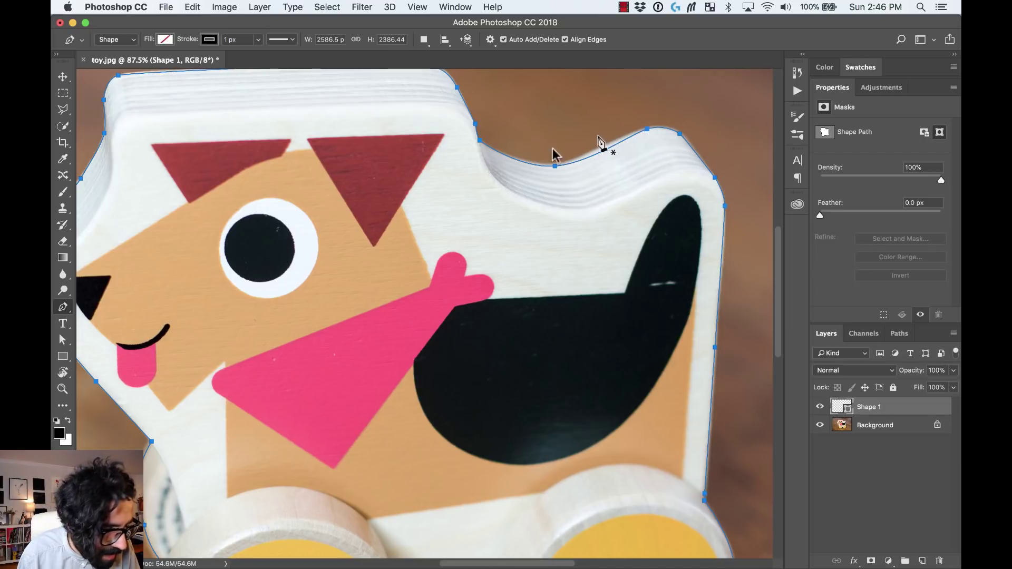
click(63, 307)
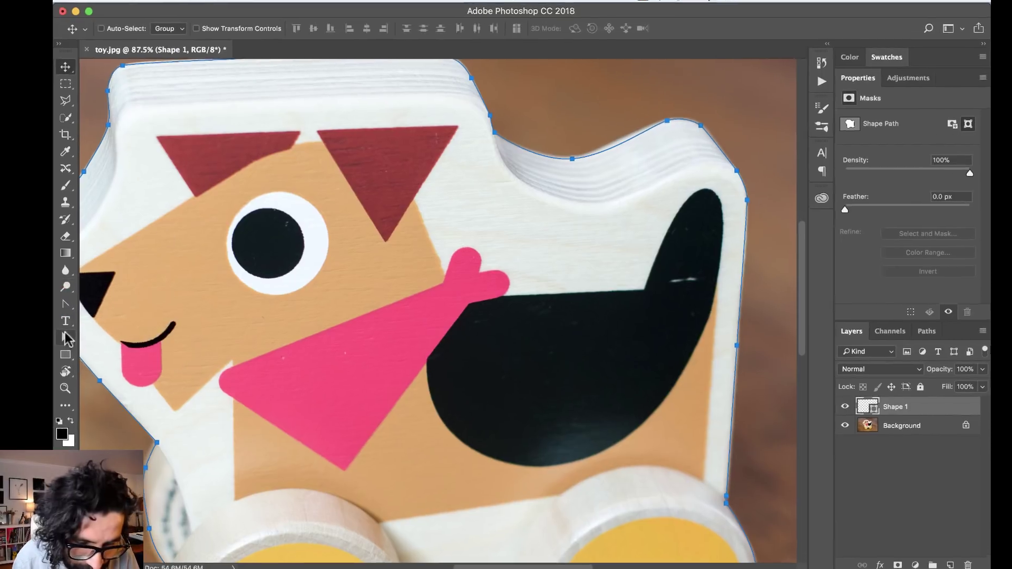
click(65, 335)
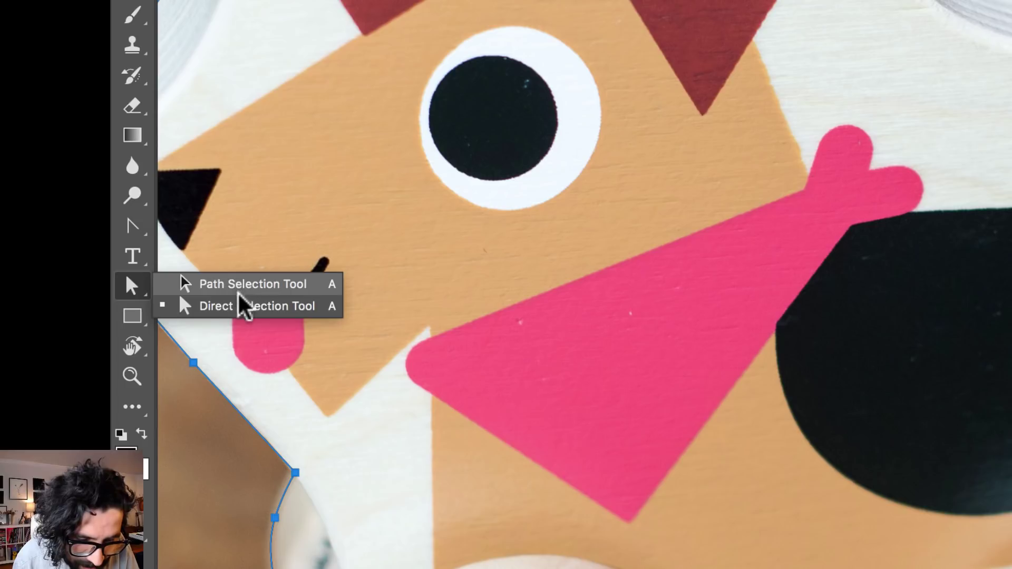
click(243, 307)
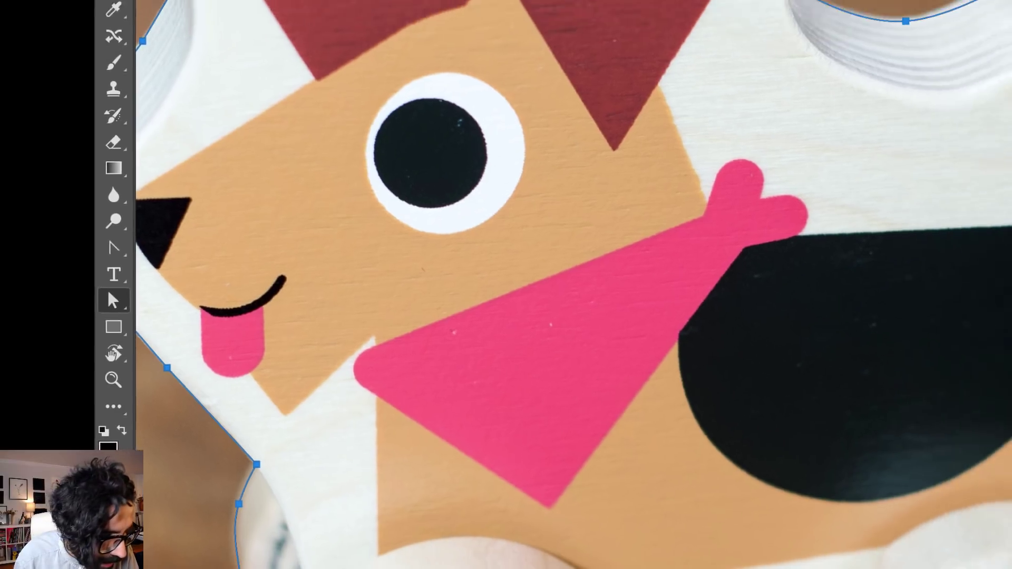
click(668, 121)
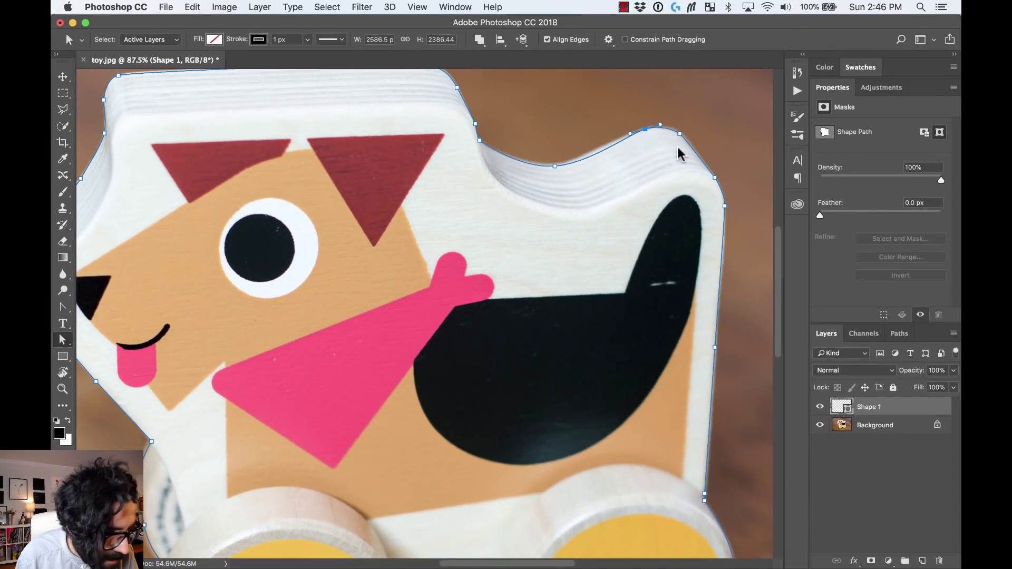
key(Left)
key(Left)
key(Left)
key(Left)
key(Left)
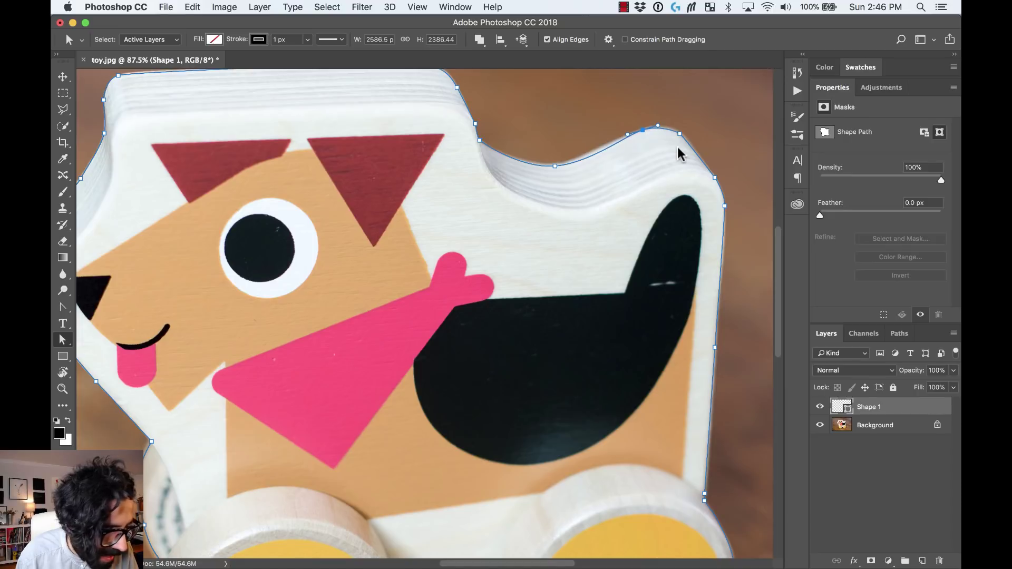
click(679, 134)
key(super+0)
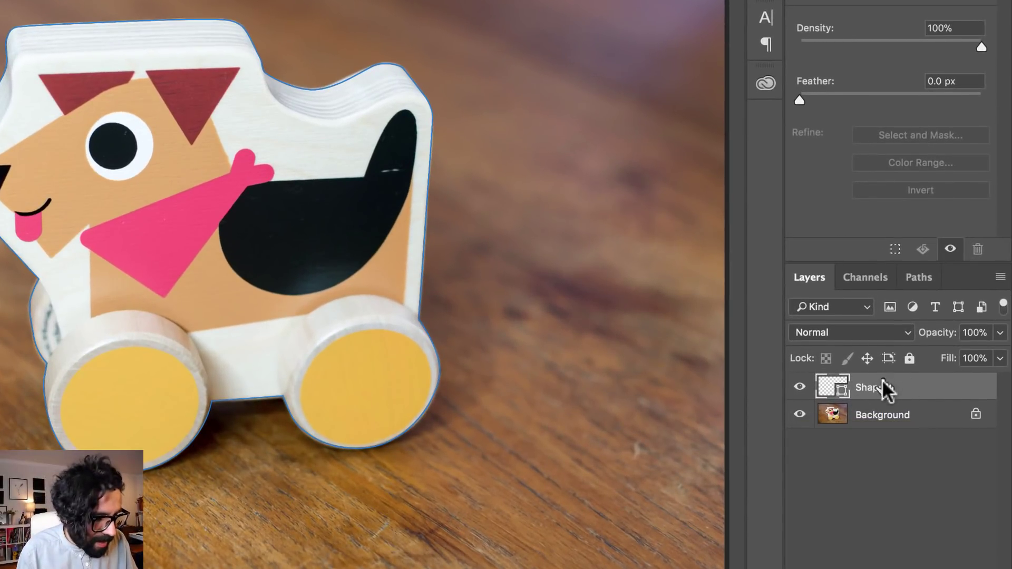
Load the Shape 1 outline as a selection, hide Shape 1 and mask the Background layer with the selection.
ctrl+click(833, 382)
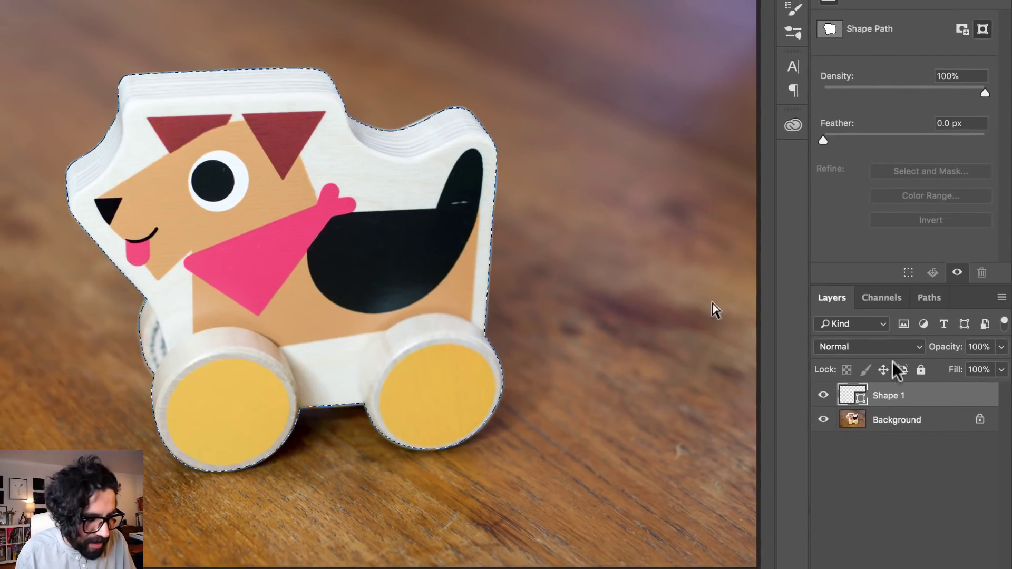
click(891, 419)
click(823, 395)
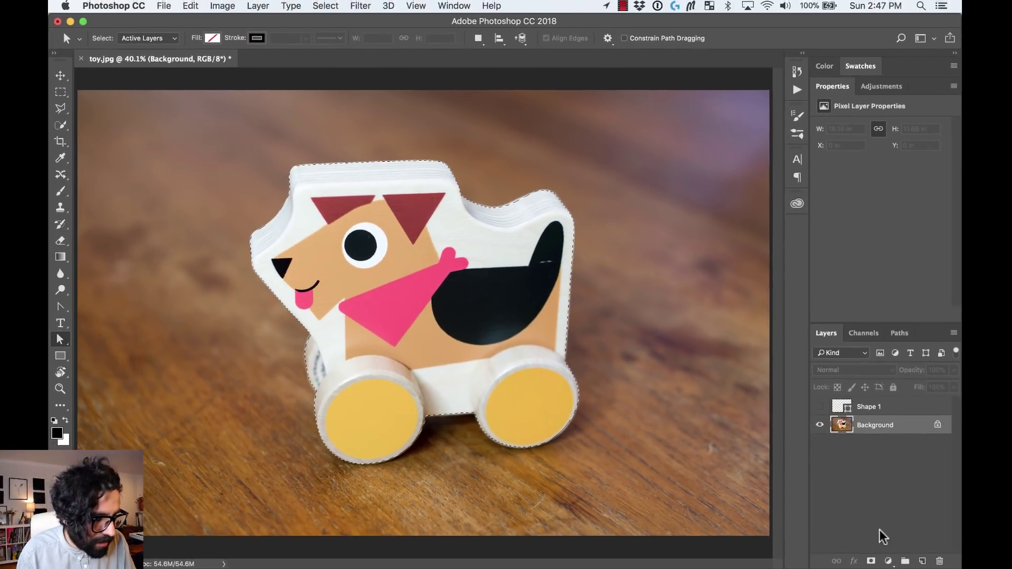
click(872, 561)
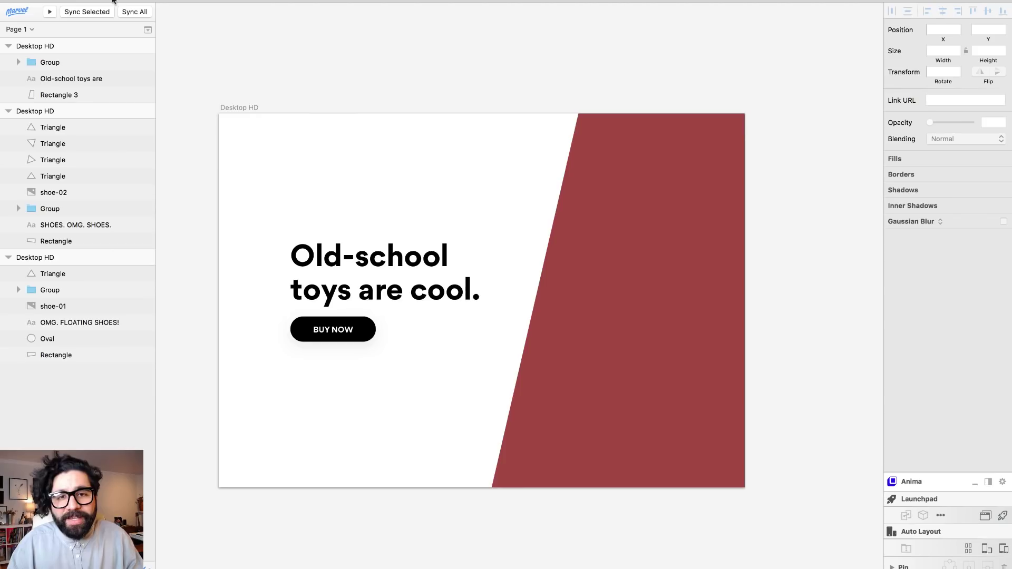
In Sketch, insert the toy image and place it over the red area of the toys artboard at about 638 by 589.
click(152, 11)
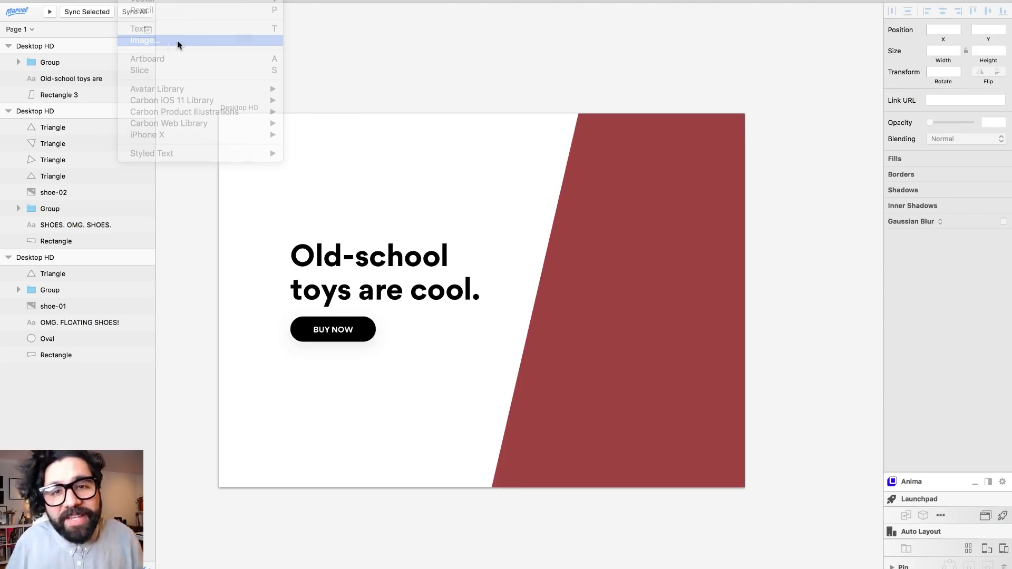
click(179, 40)
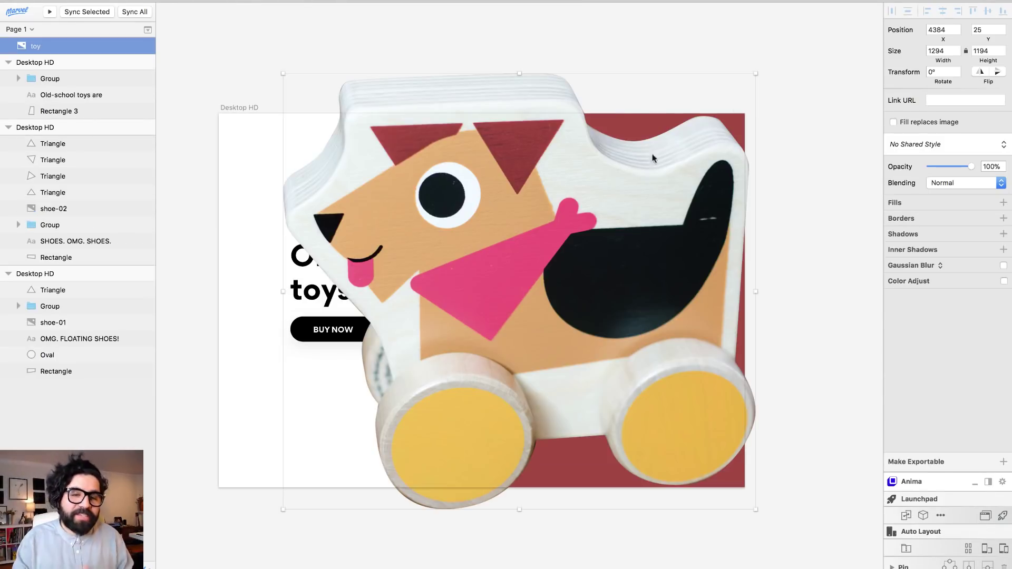
drag(757, 73, 632, 216)
drag(721, 173, 709, 184)
Draw an oval about 699 by 142 across the toy's wheels and fill it with black.
key(z)
drag(196, 90, 765, 498)
click(580, 77)
key(o)
drag(508, 346, 835, 412)
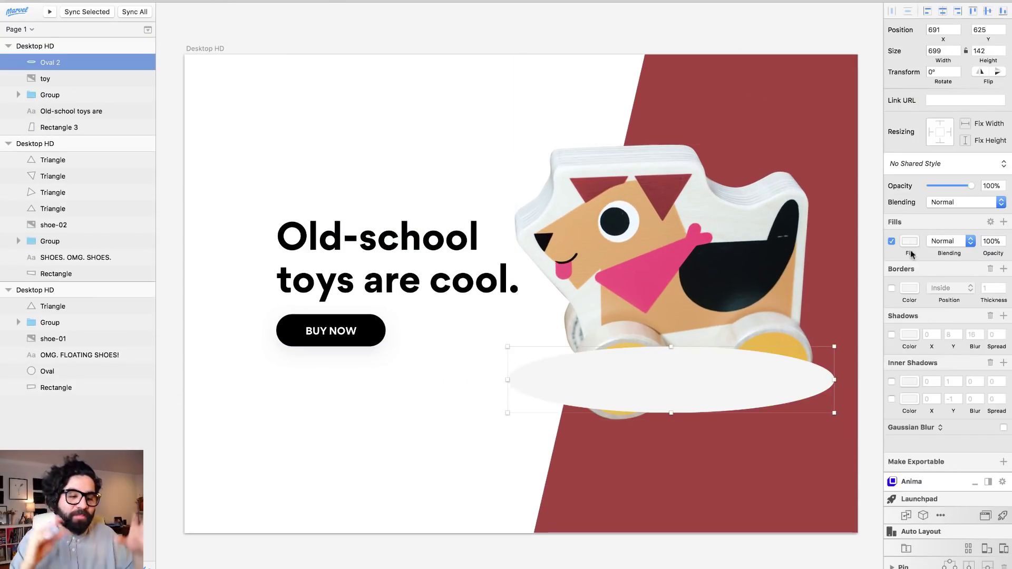
click(909, 244)
drag(904, 364, 861, 406)
click(890, 255)
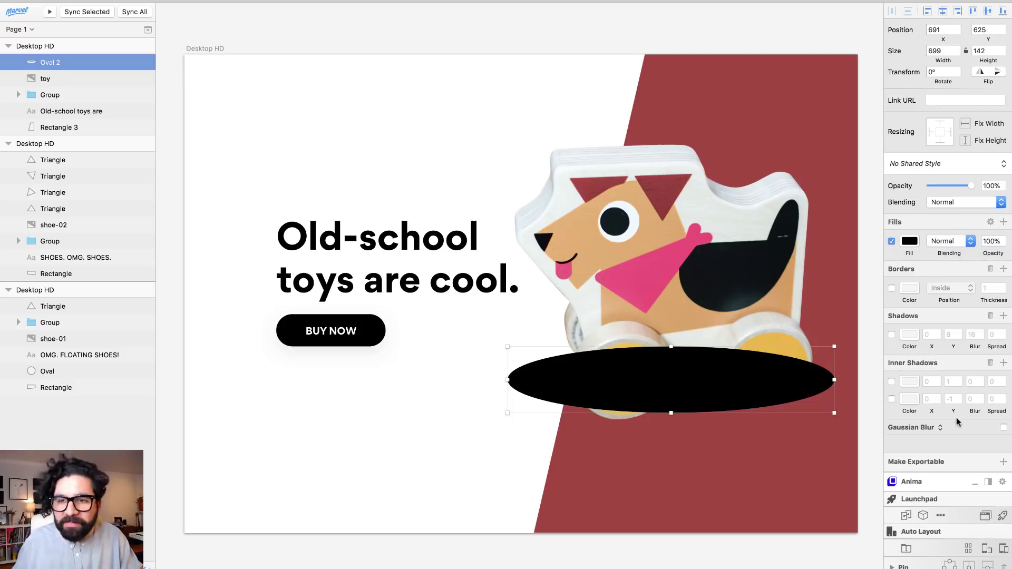
Apply a Gaussian Blur of 20px to the black oval.
click(1003, 428)
click(992, 446)
text(20)
key(Return)
Send the blurred oval behind the toy image, adjust its curve points and flatten it to a height of about 106.
drag(671, 346, 670, 361)
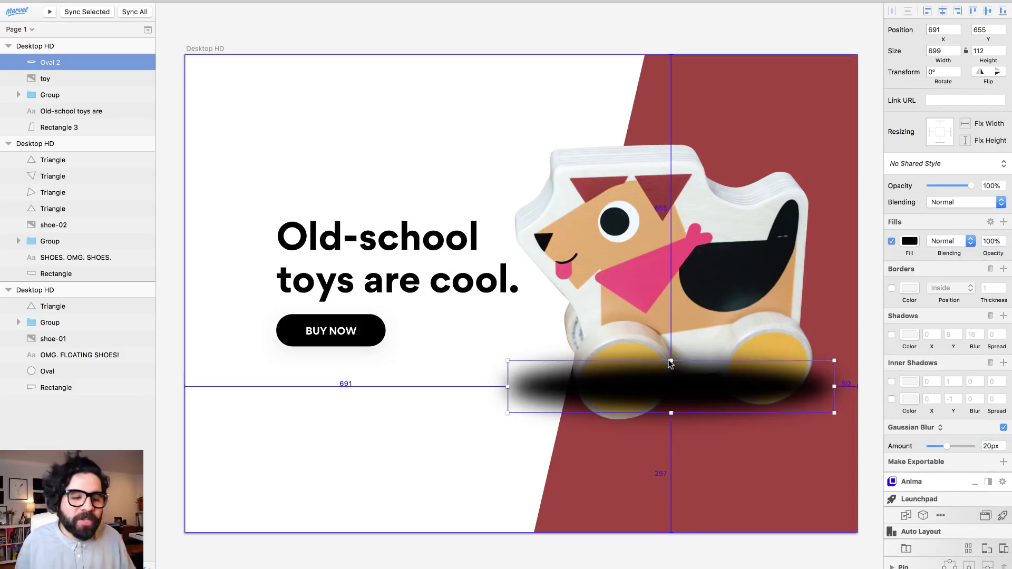
key(super+alt+Down)
key(Return)
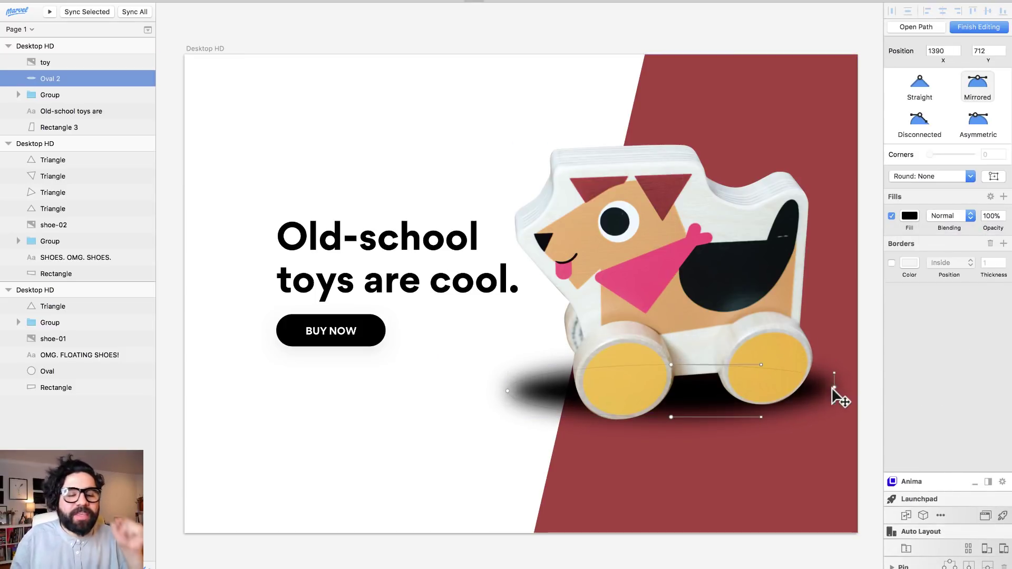
drag(833, 389, 833, 379)
drag(671, 365, 671, 362)
drag(671, 417, 671, 412)
key(Escape)
key(Escape)
drag(670, 364, 670, 366)
Set the shadow oval's fill opacity to 20% and keep the oval selected.
click(993, 241)
text(20)
key(Return)
click(519, 385)
click(514, 398)
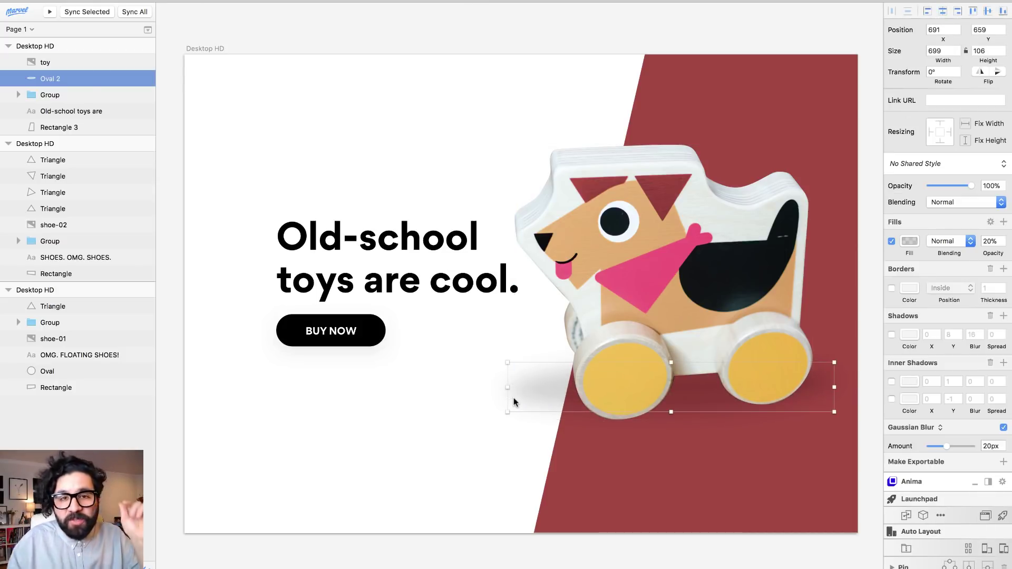
Duplicate the shadow oval and switch the copy's blur to Motion Blur with an amount of 50px.
key(super+d)
click(914, 427)
click(920, 437)
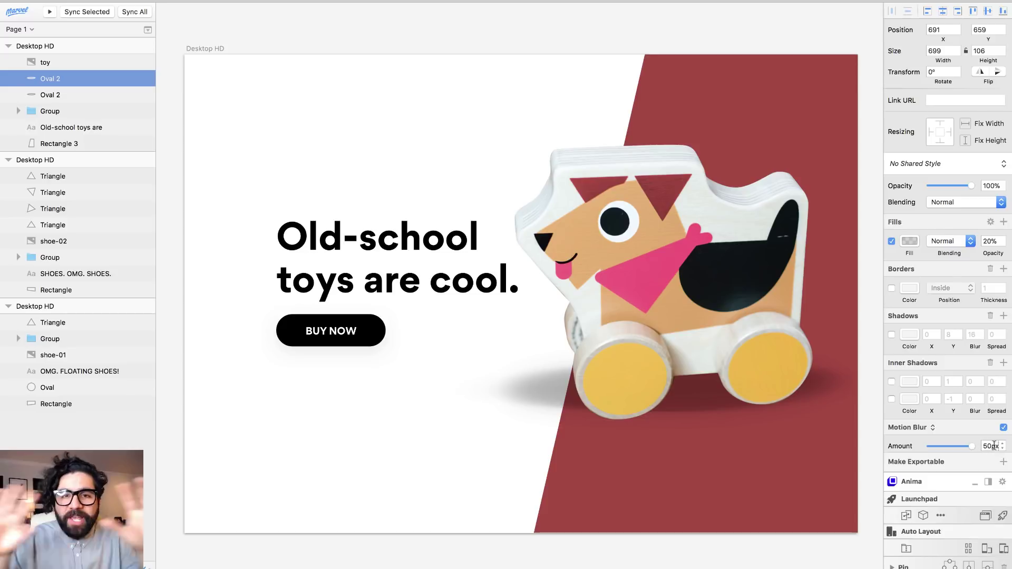
Widen the motion-blurred oval to about 863 and set its fill opacity to 10%.
click(515, 379)
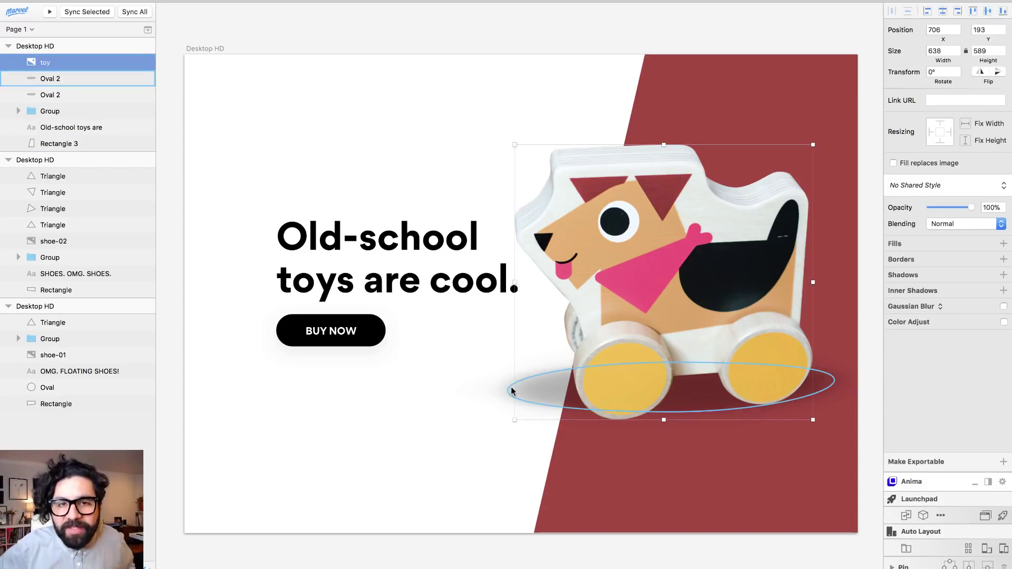
click(511, 387)
click(993, 238)
key(shift+Down)
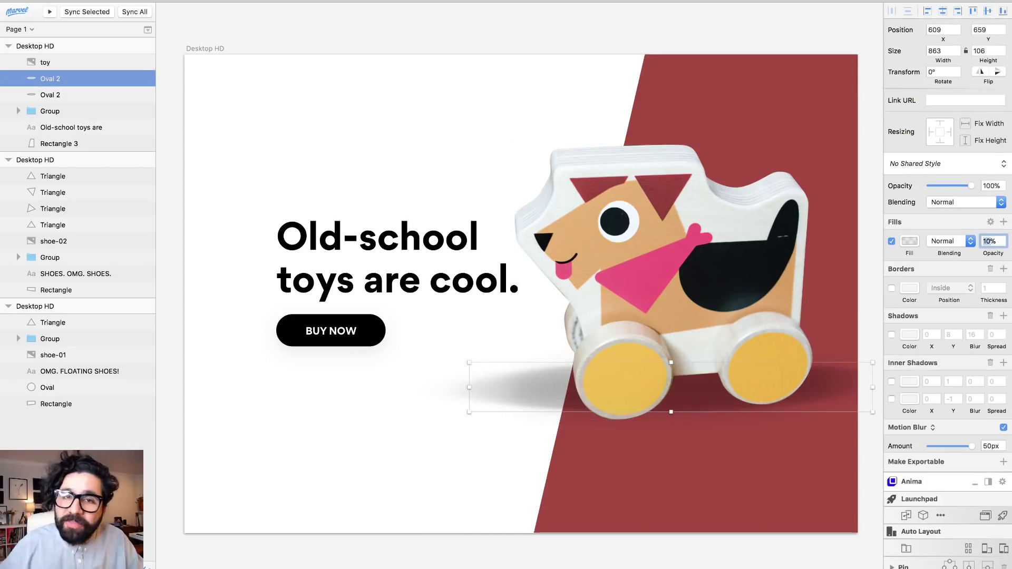